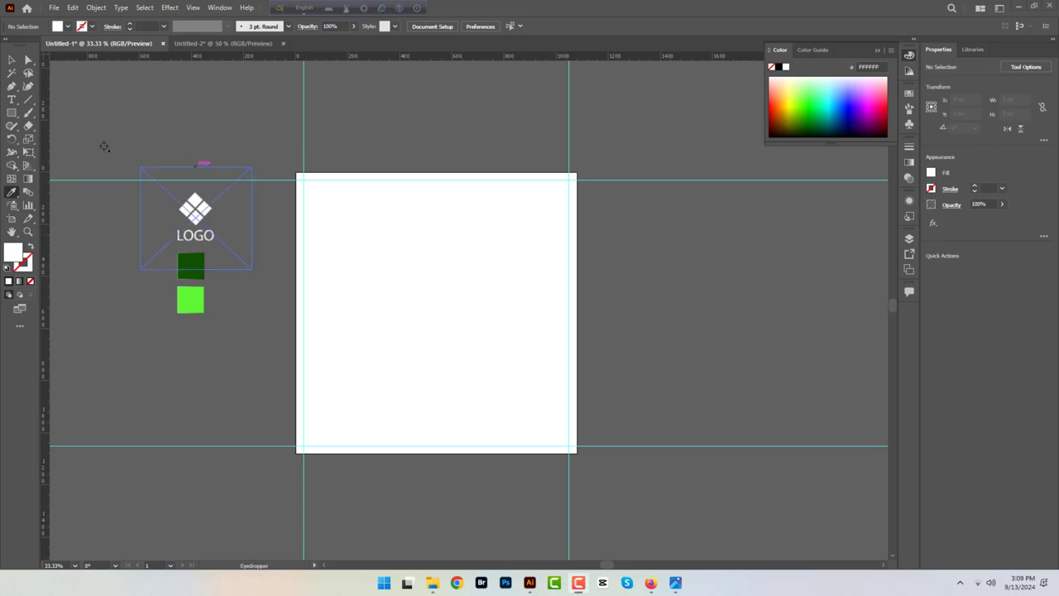
Add a 1080 × 1080 px rectangle centred horizontally and vertically on the artboard
left_click(15, 112)
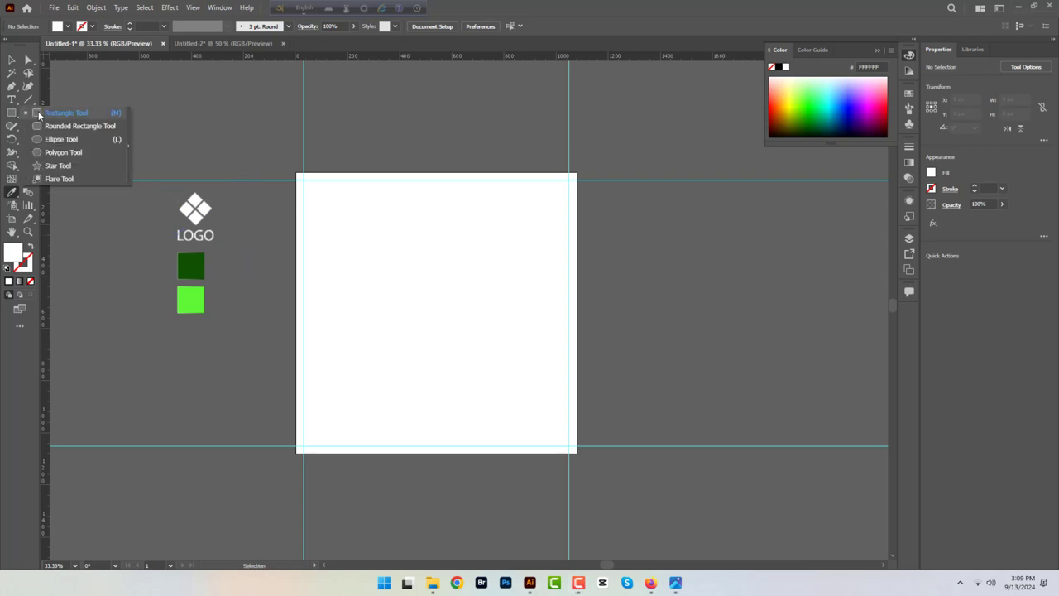
left_click(39, 114)
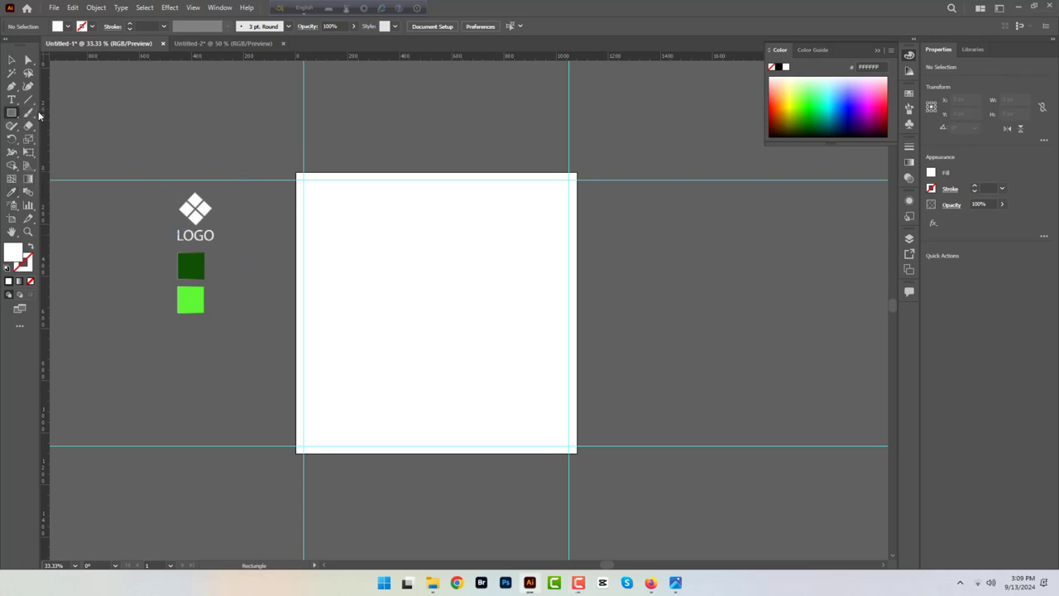
left_click(342, 226)
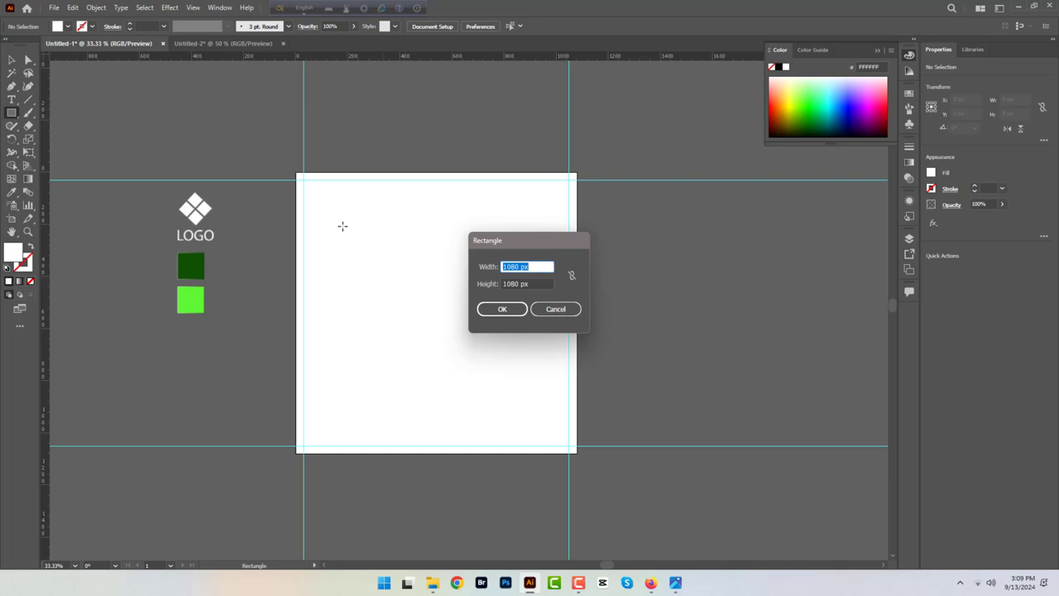
left_click(504, 309)
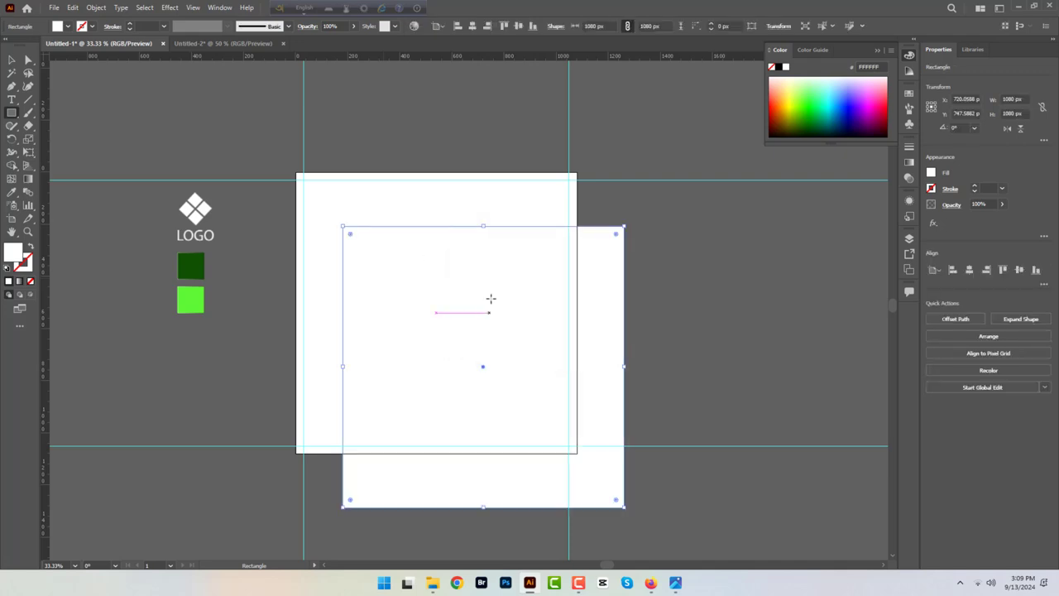
left_click(472, 28)
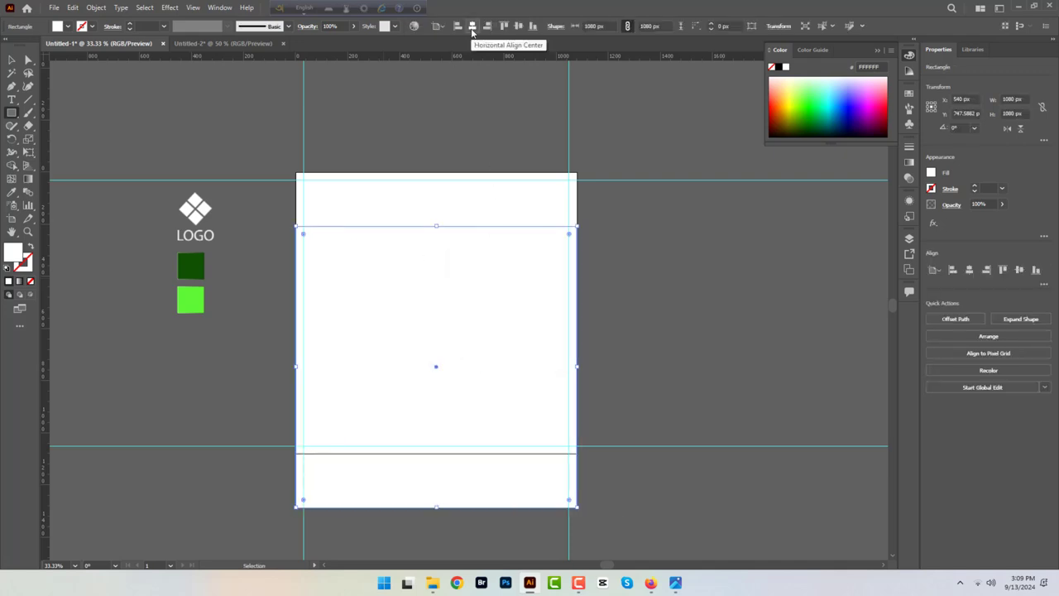
left_click(518, 26)
Give the square a radial gradient with a light green centre stop
left_click(19, 280)
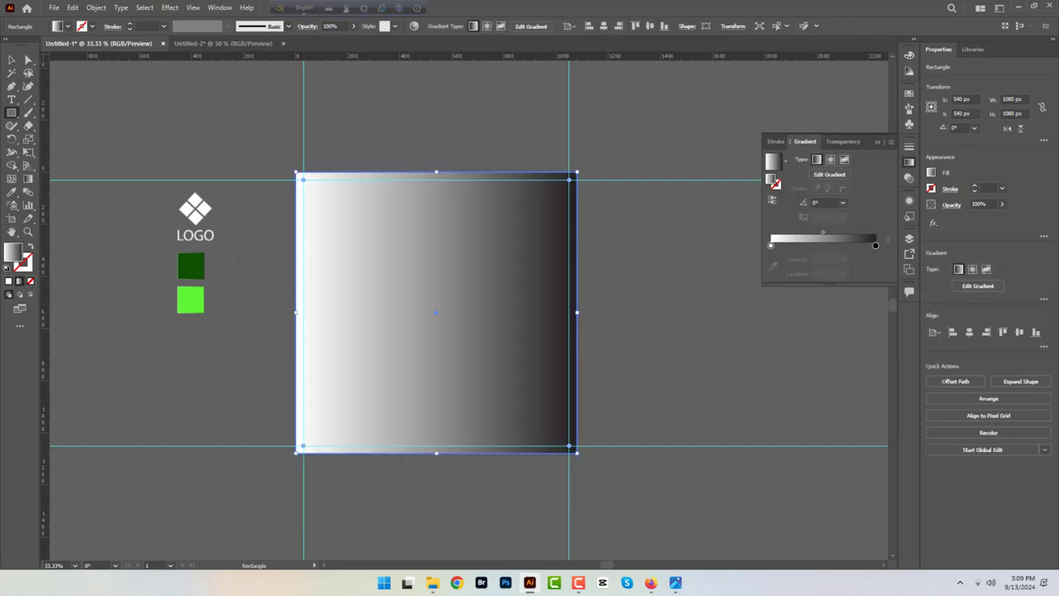
left_click(831, 160)
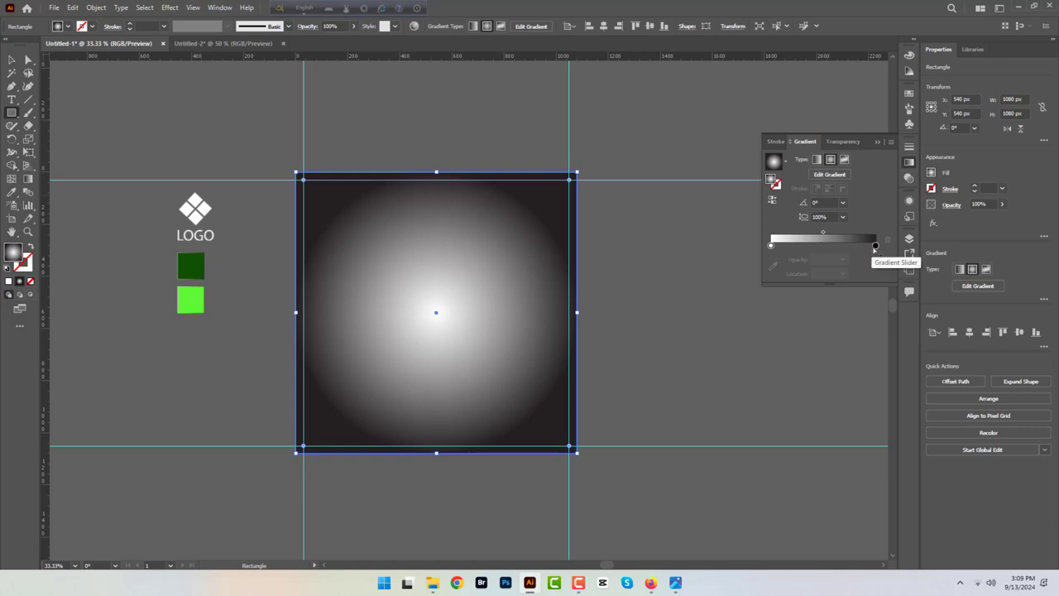
left_click_drag(825, 234, 802, 233)
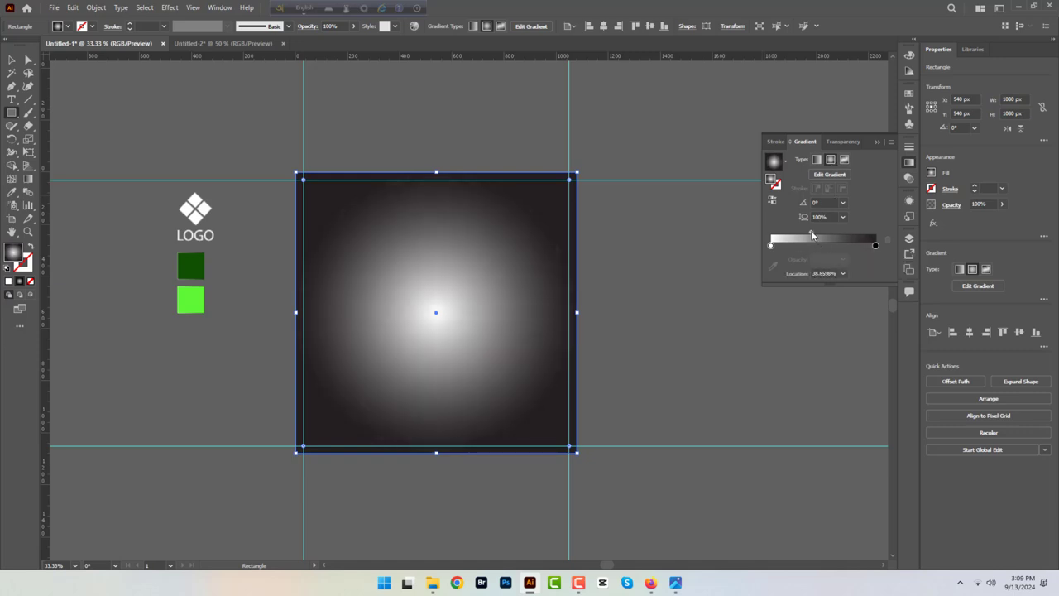
left_click(771, 245)
left_click(773, 252)
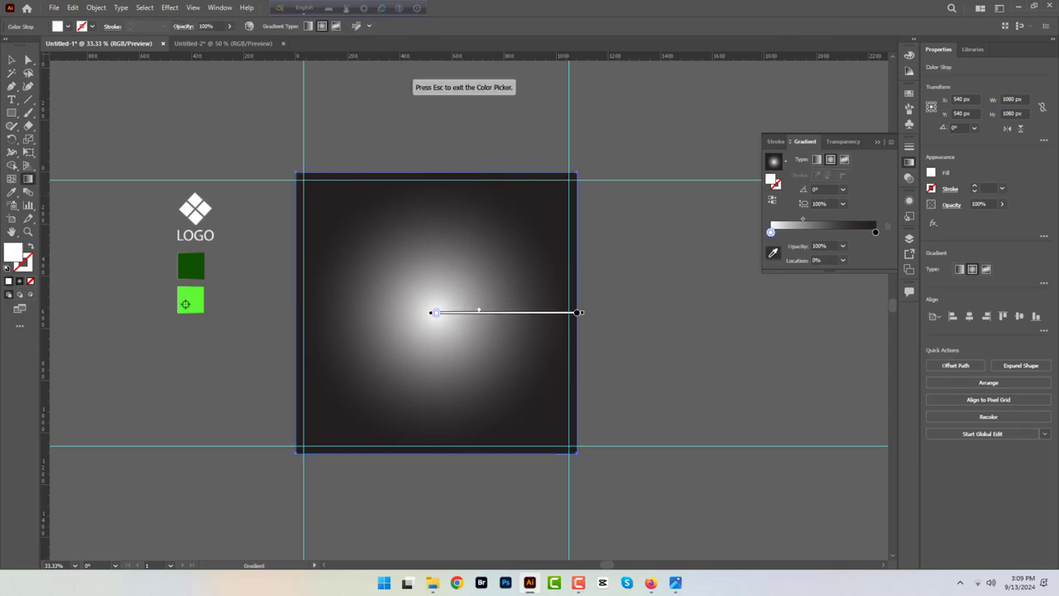
left_click(185, 304)
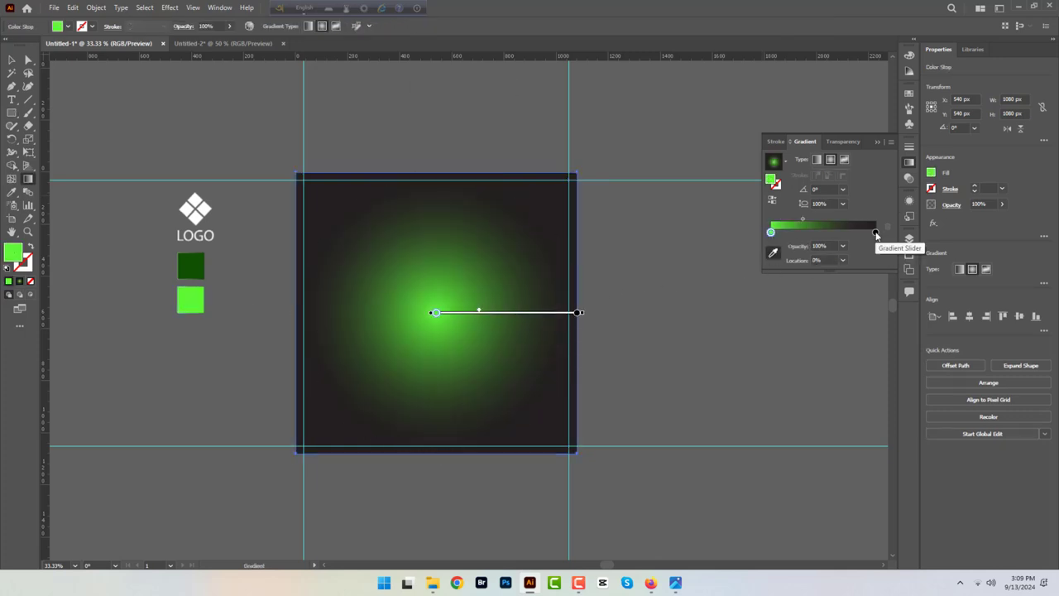
Make the outer gradient stop dark green and widen the light green glow
left_click(876, 233)
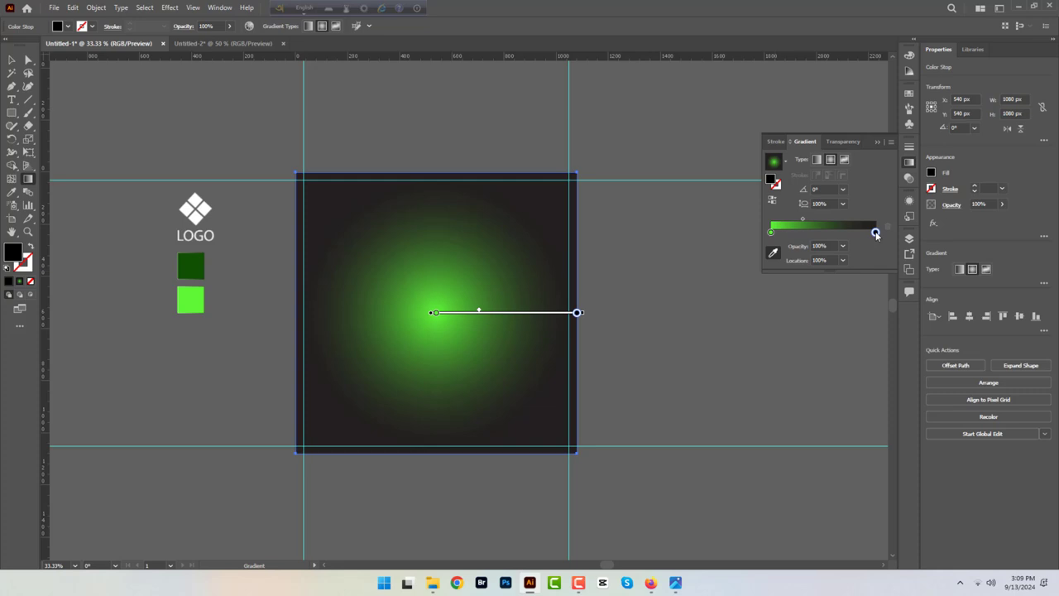
left_click(772, 252)
left_click(191, 265)
mouse_move(802, 232)
left_mouse_down()
mouse_move(820, 235)
mouse_move(800, 232)
left_mouse_up()
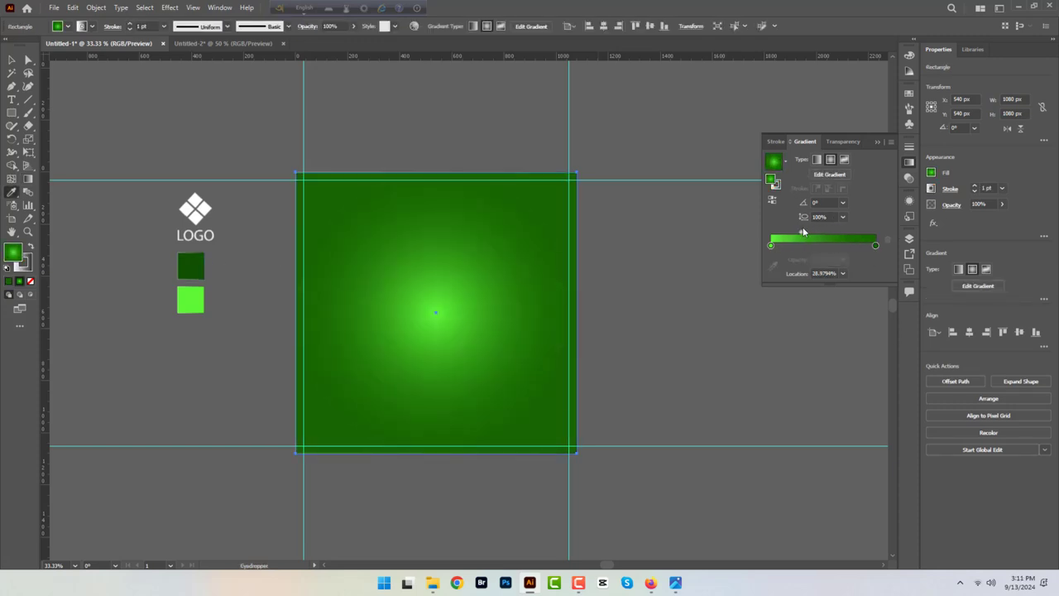
left_click(12, 60)
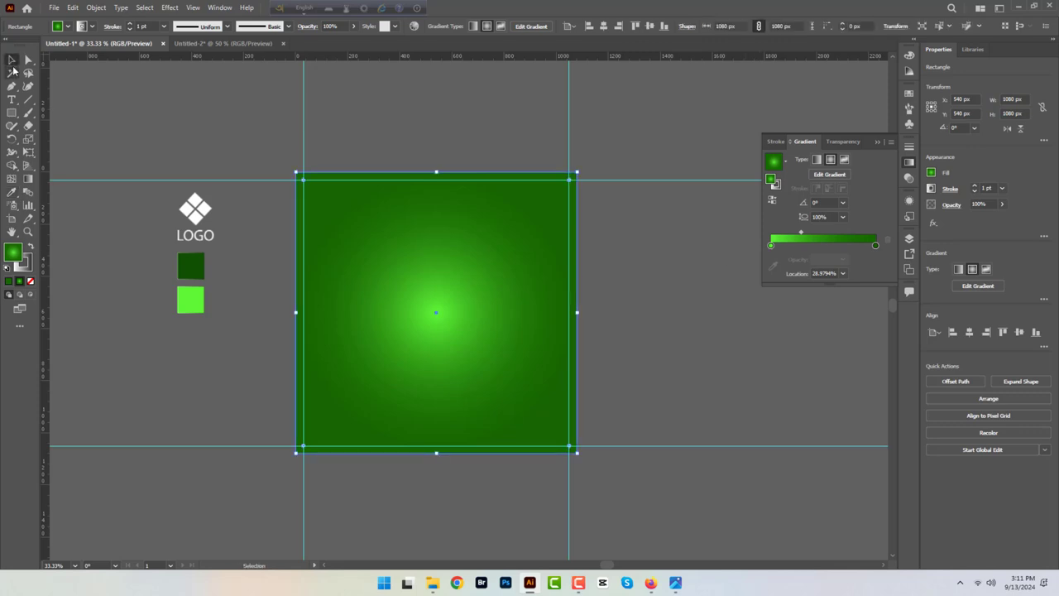
Bring the salad plate from Untitled-2 into Untitled-1, centred and scaled to about 445 px
left_click(222, 44)
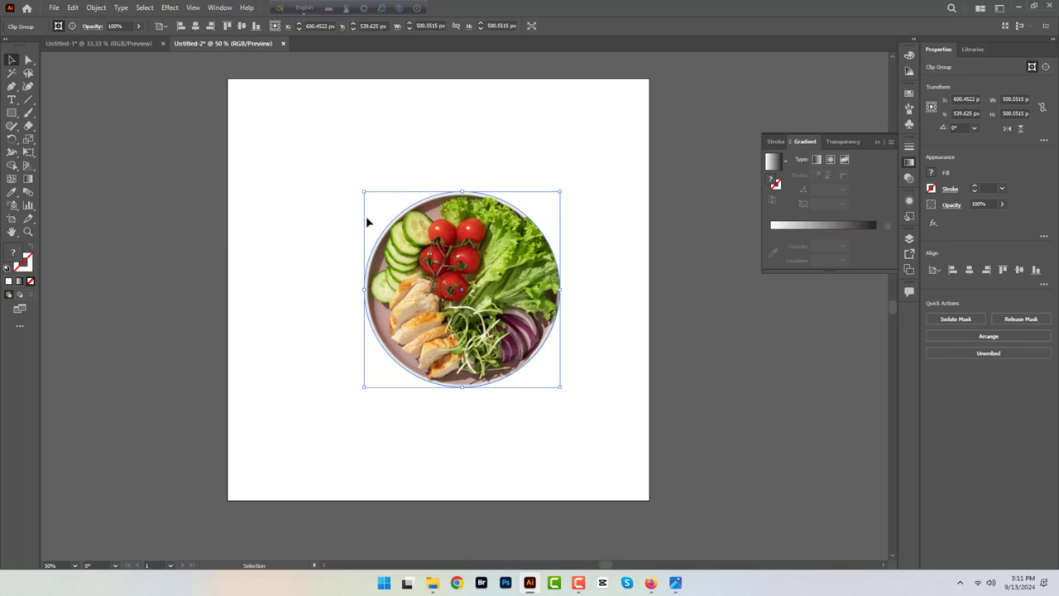
left_click_drag(368, 221, 142, 51)
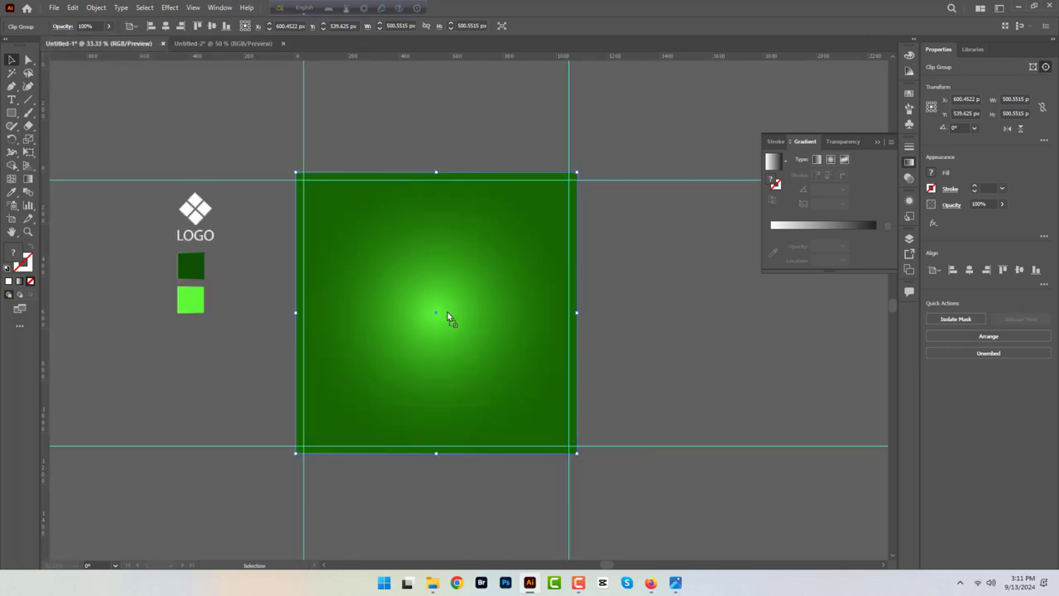
left_click_drag(448, 318, 447, 313)
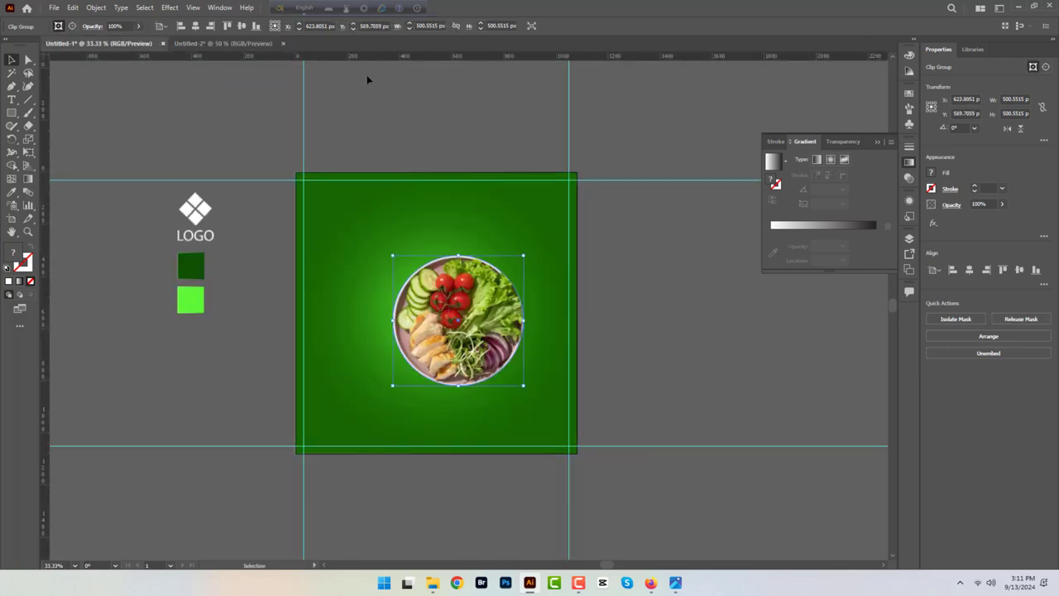
left_click(195, 26)
left_click(240, 26)
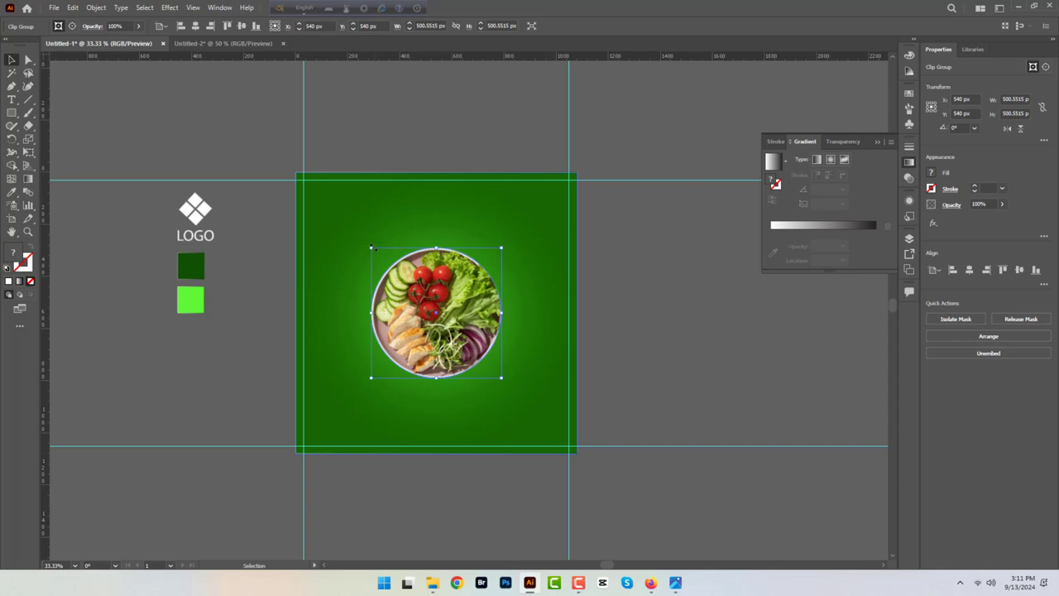
left_click_drag(372, 246, 383, 257)
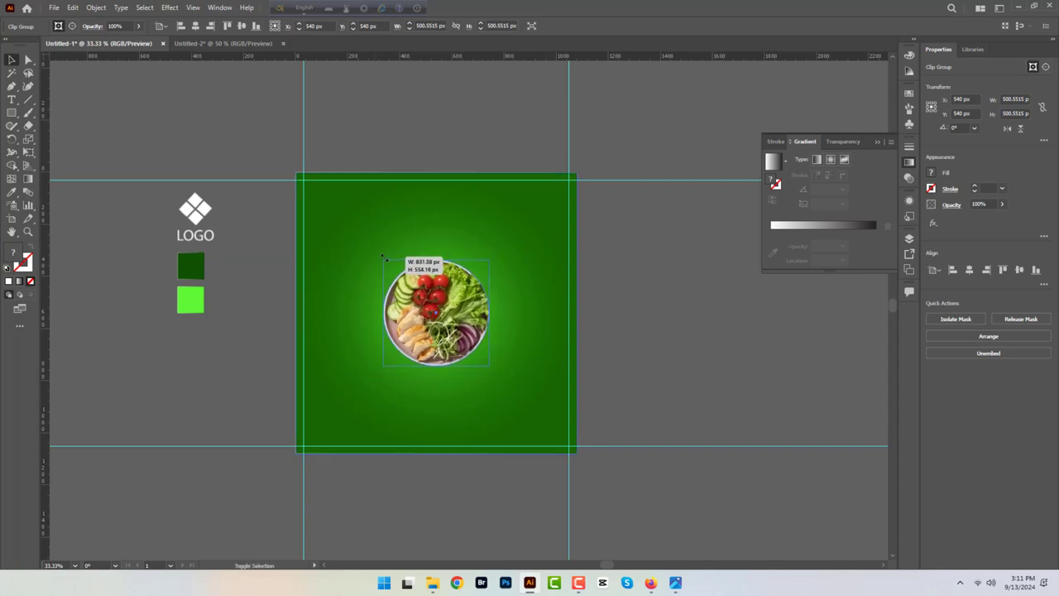
left_click_drag(383, 257, 494, 370)
key("m")
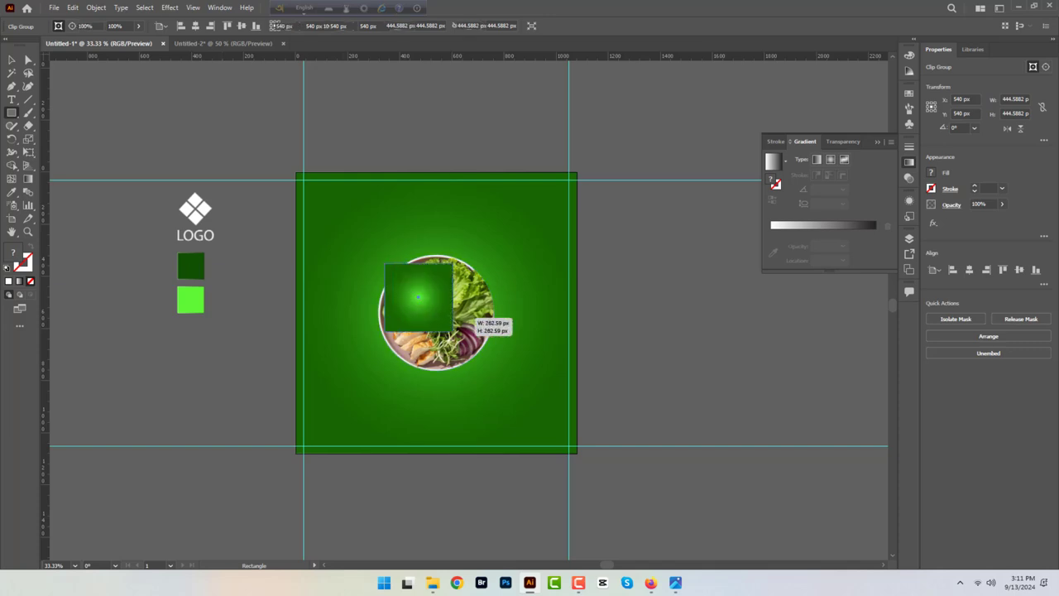
Draw a no-fill circle over the plate with a near-white F5F5F5, 3 pt dashed outline
left_click_drag(12, 112, 66, 139)
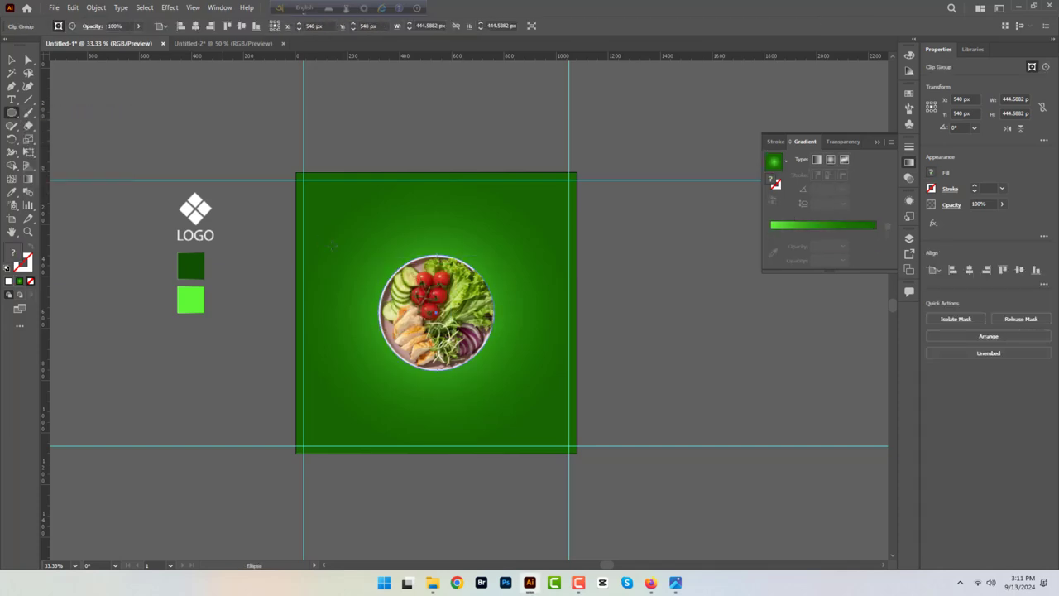
left_click_drag(388, 261, 520, 383)
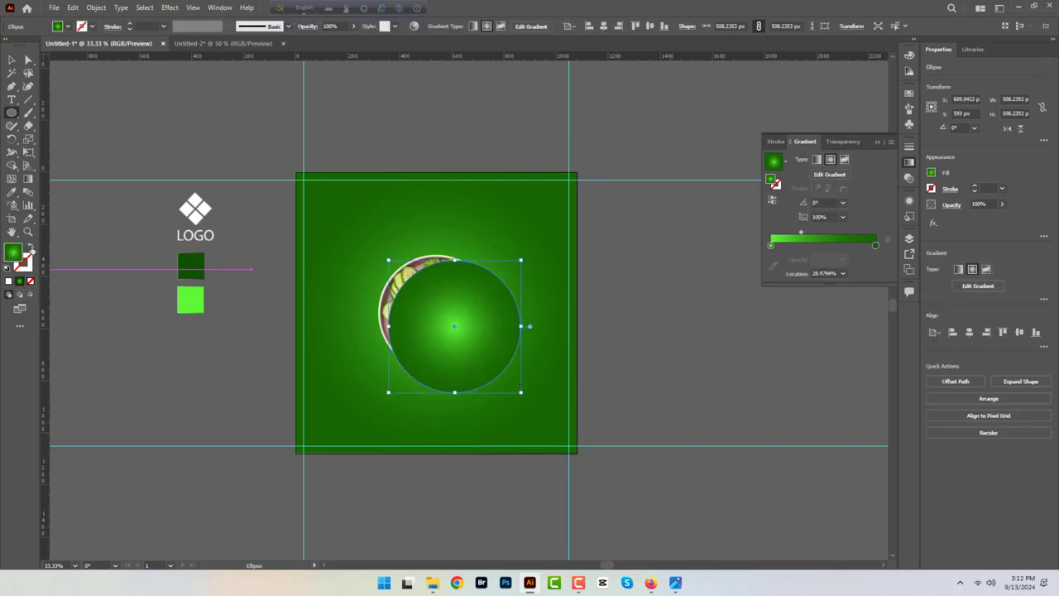
left_click(30, 249)
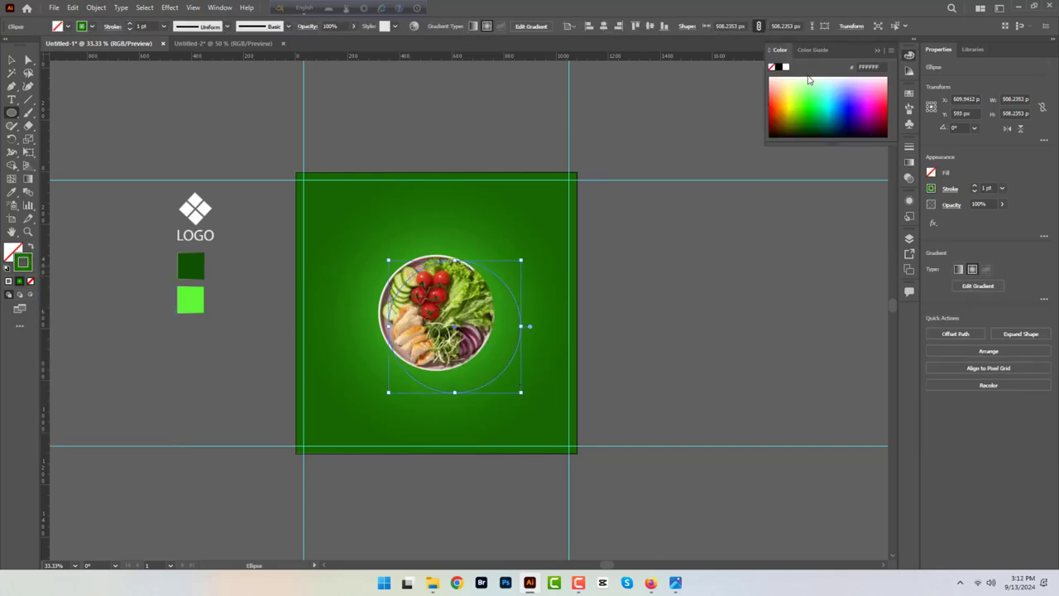
left_click(808, 80)
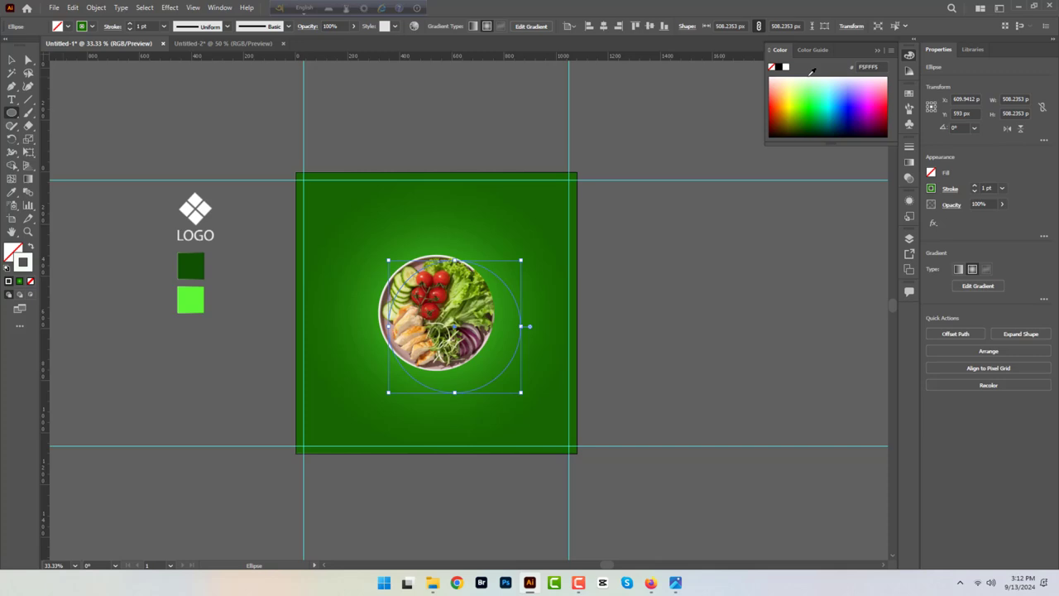
left_click(131, 25)
left_click(165, 26)
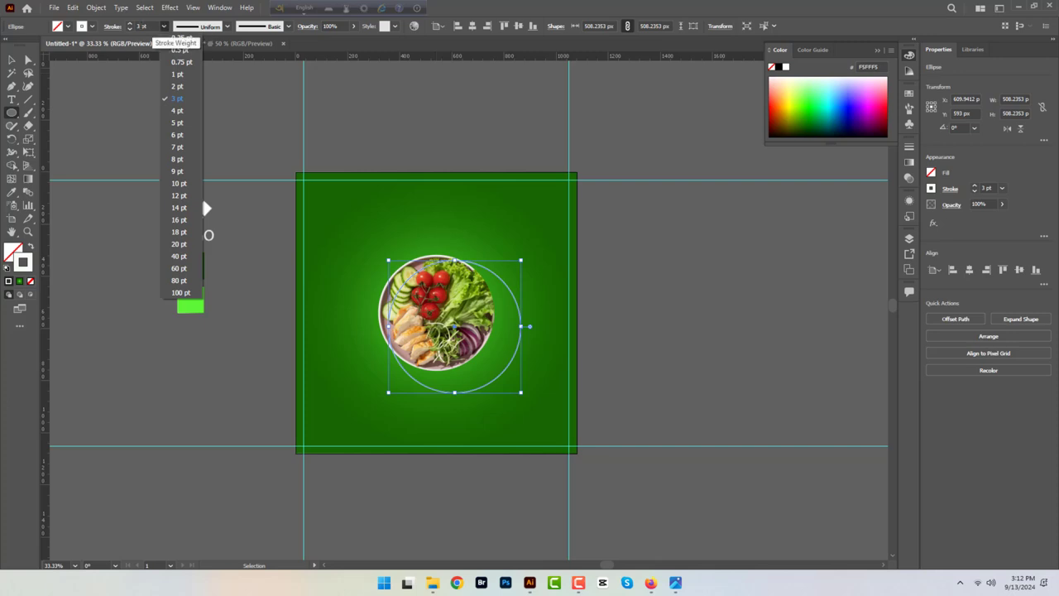
left_click(117, 29)
left_click(112, 27)
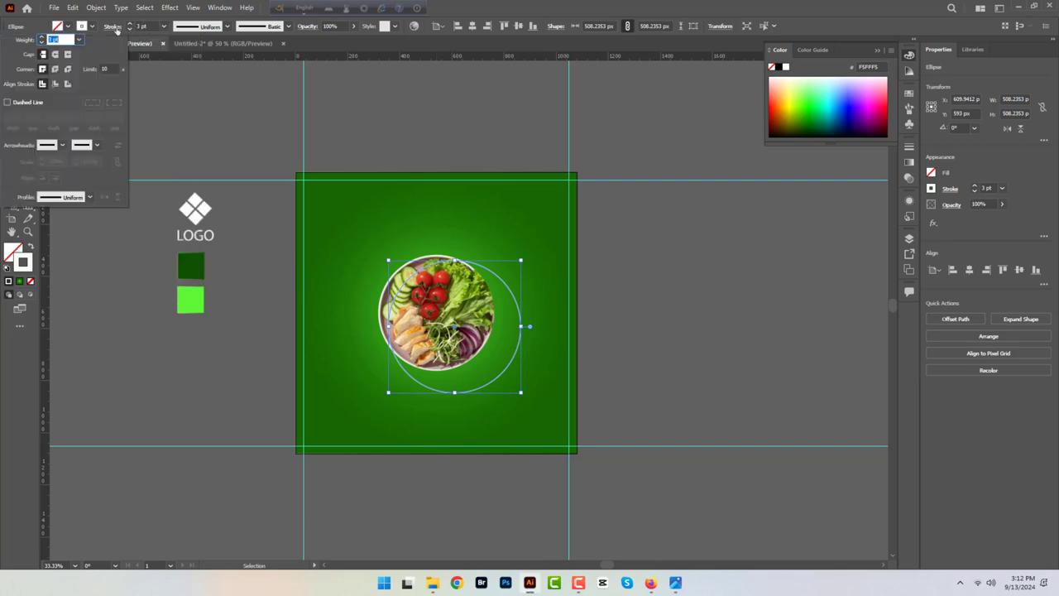
left_click(8, 102)
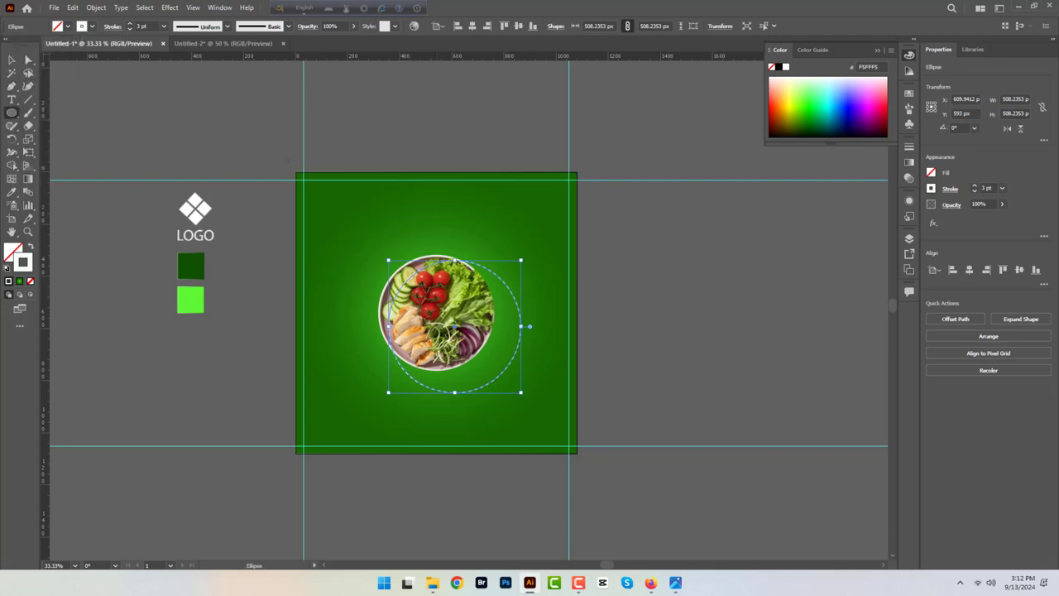
Centre the salad photo and dashed ring on each other and shrink them together
left_click(11, 63)
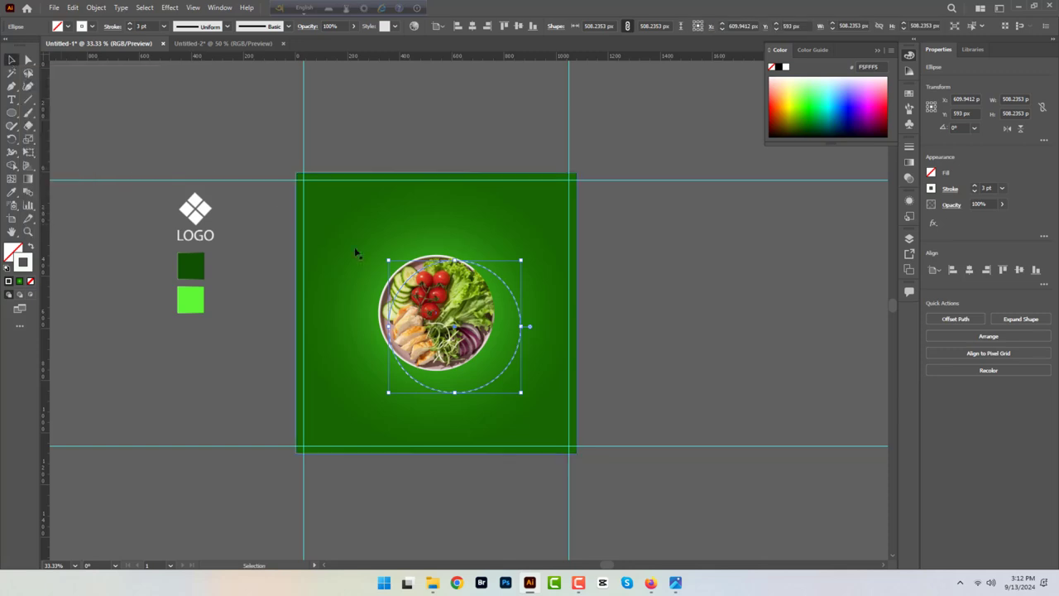
left_click(382, 238)
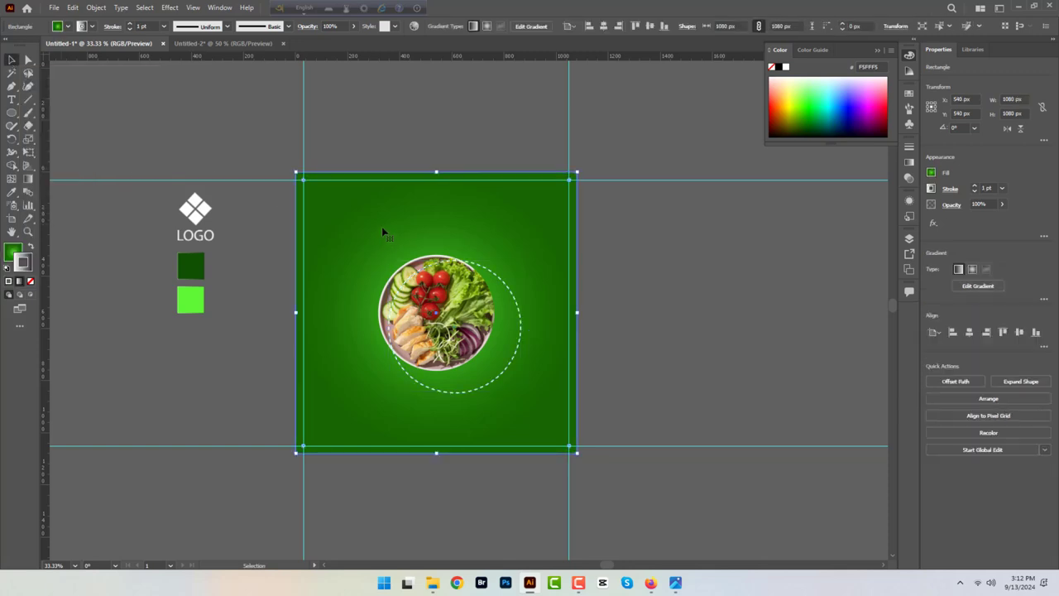
key("ctrl+shift+a")
left_click_drag(527, 396, 527, 395)
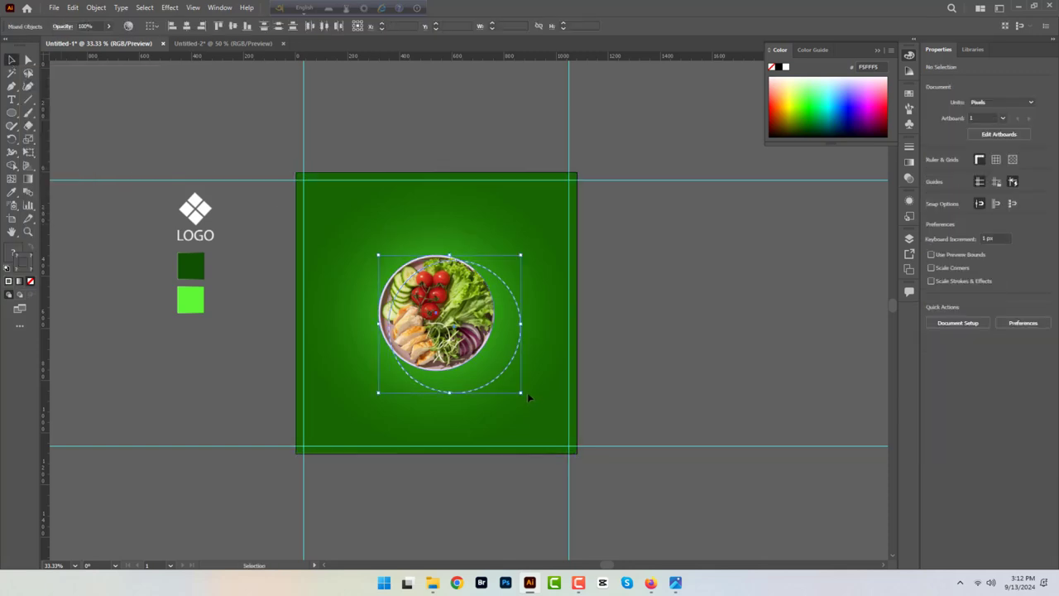
left_click(187, 26)
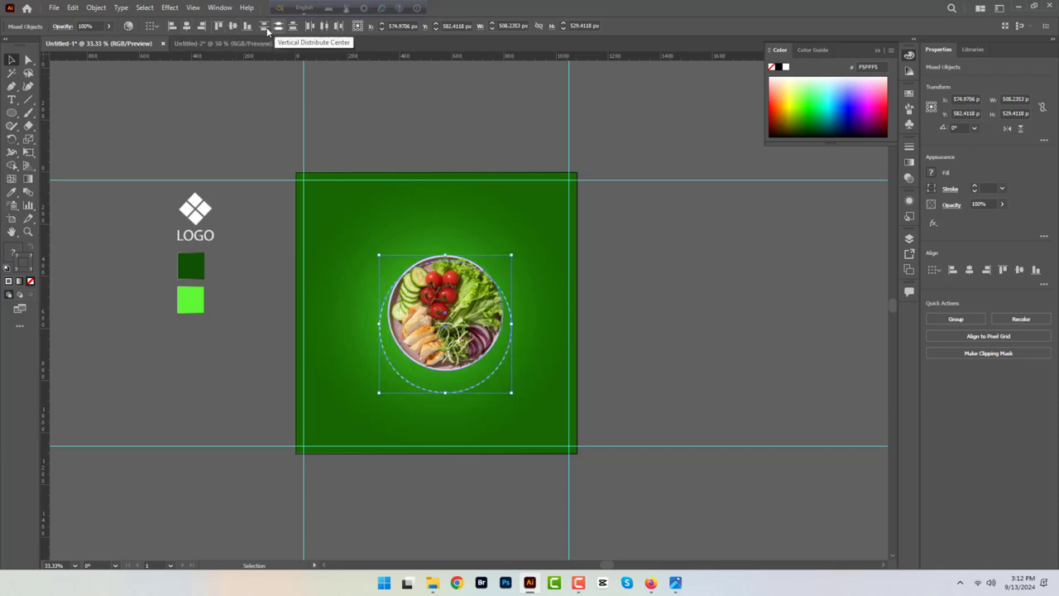
left_click(234, 26)
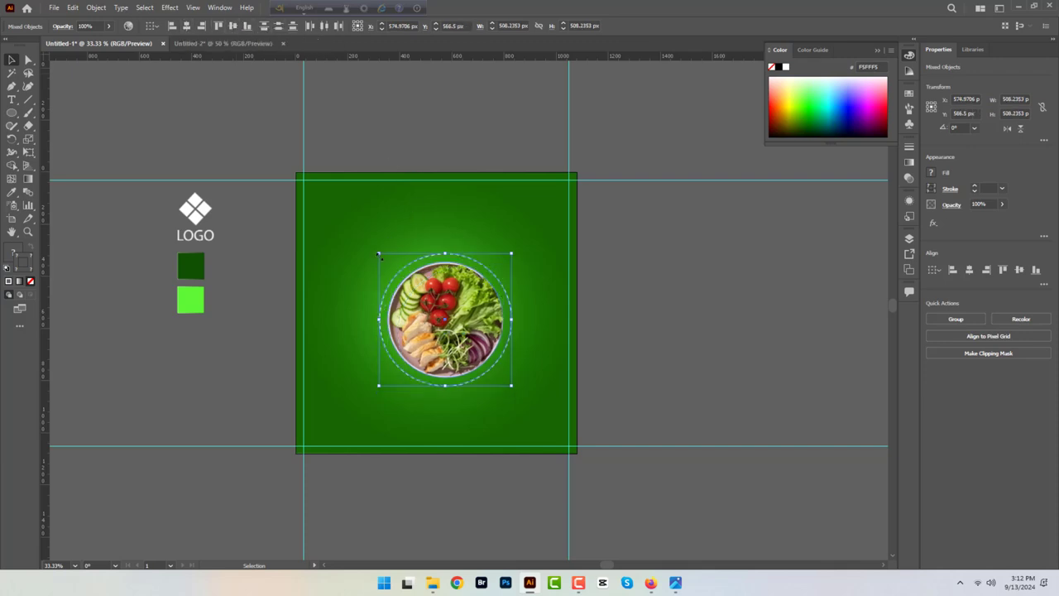
left_click_drag(379, 255, 385, 259)
Fit the dashed ring around the bowl, group the two, and centre the group on the artboard
left_click(416, 246)
left_click(423, 261)
left_click(621, 263)
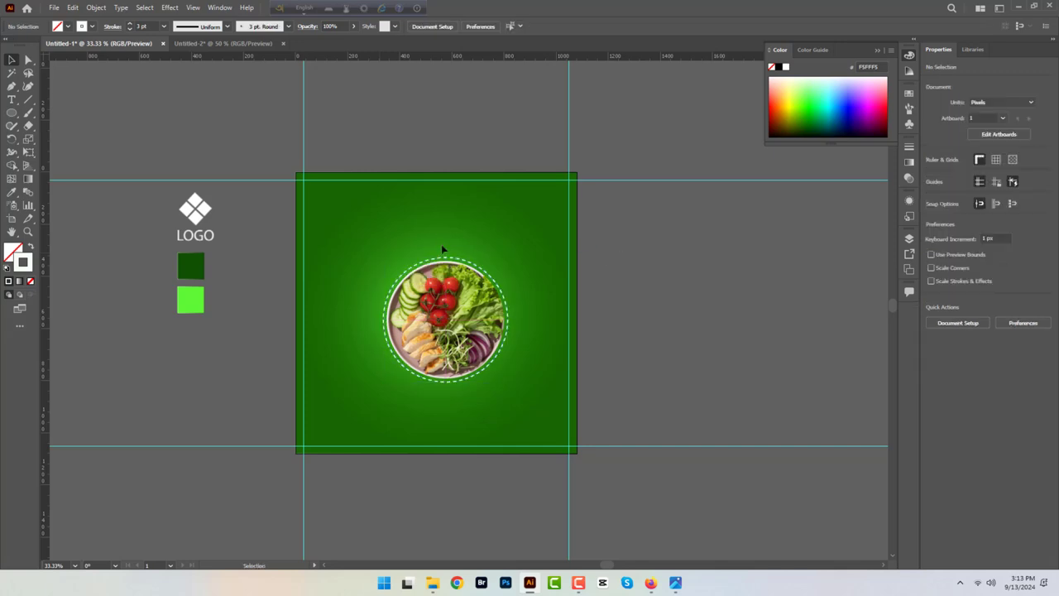
left_click(475, 335)
right_click(475, 335)
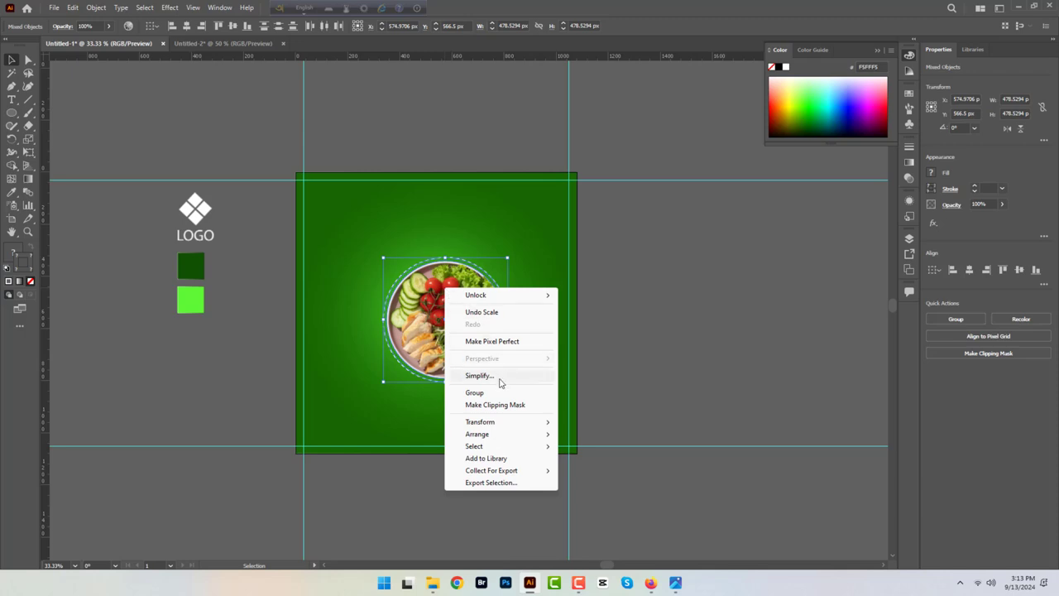
left_click(475, 392)
left_click(212, 26)
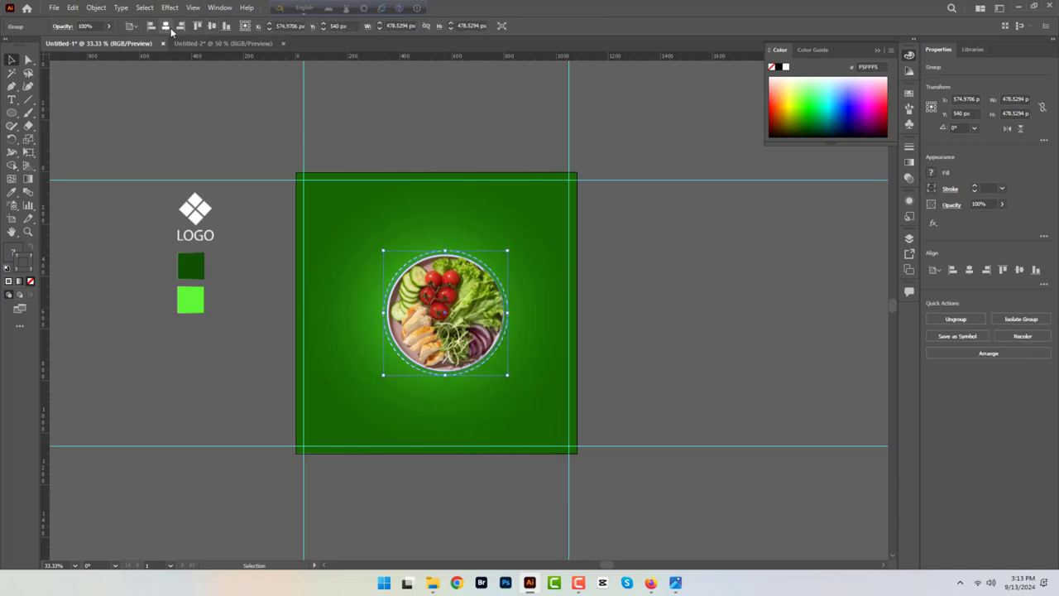
left_click(166, 26)
Add placeholder text near the top, enlarged to about 92 pt
left_click(438, 149)
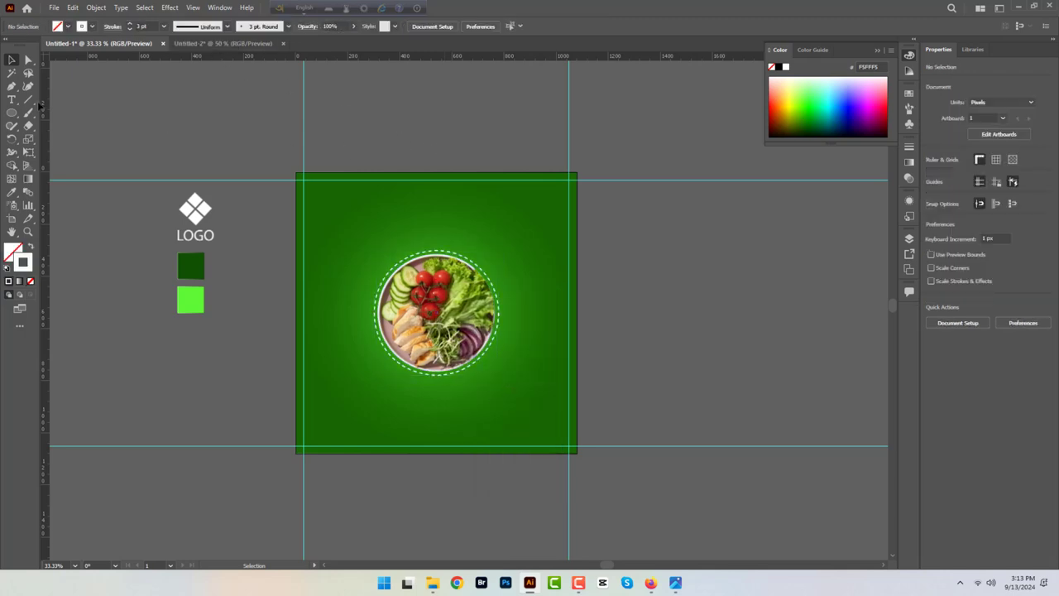
key("t")
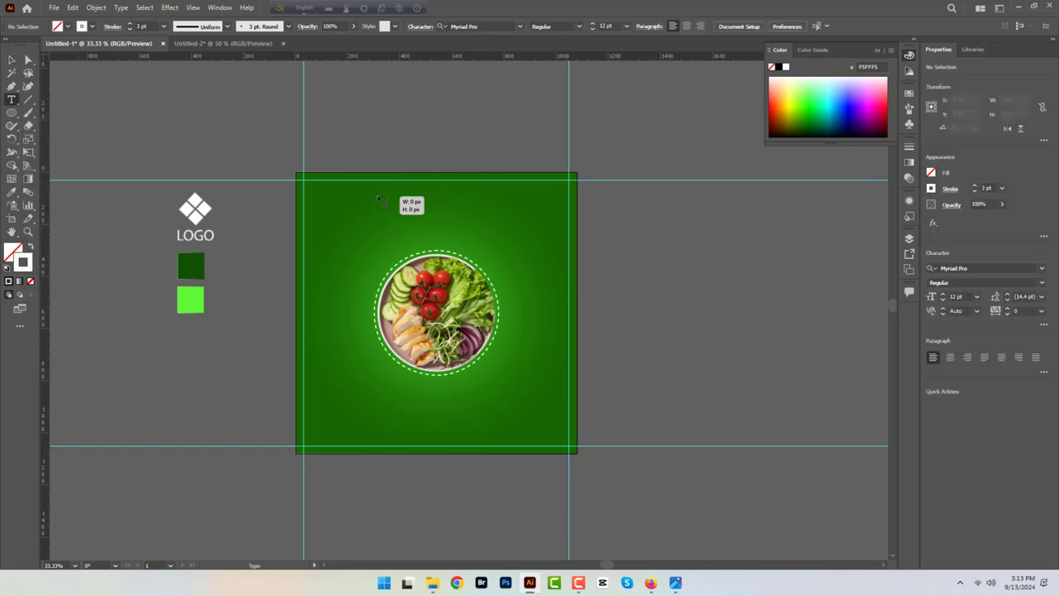
left_click(377, 197)
key("Escape")
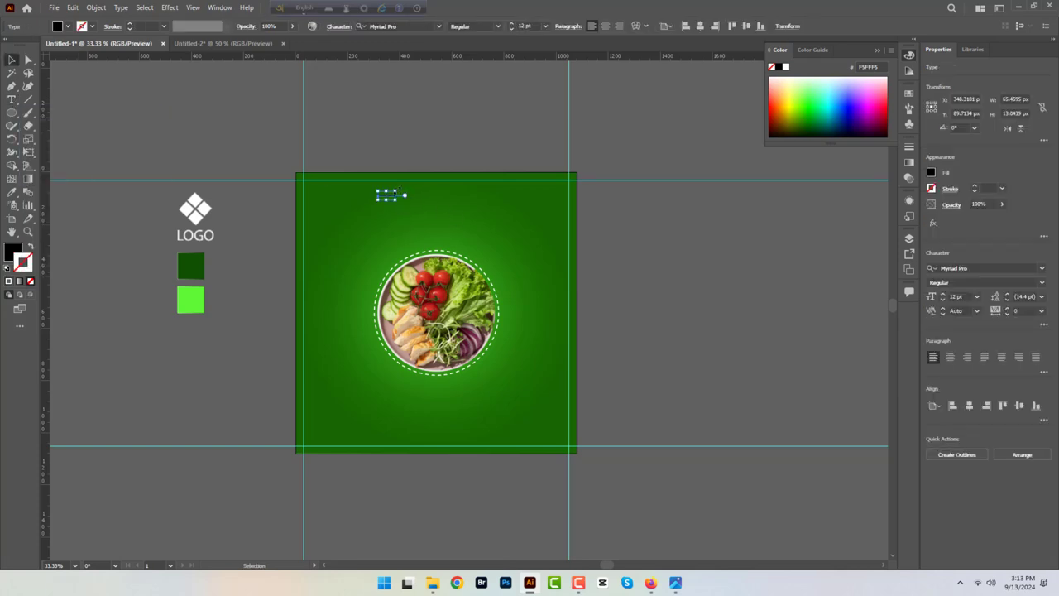
left_click_drag(398, 190, 453, 182)
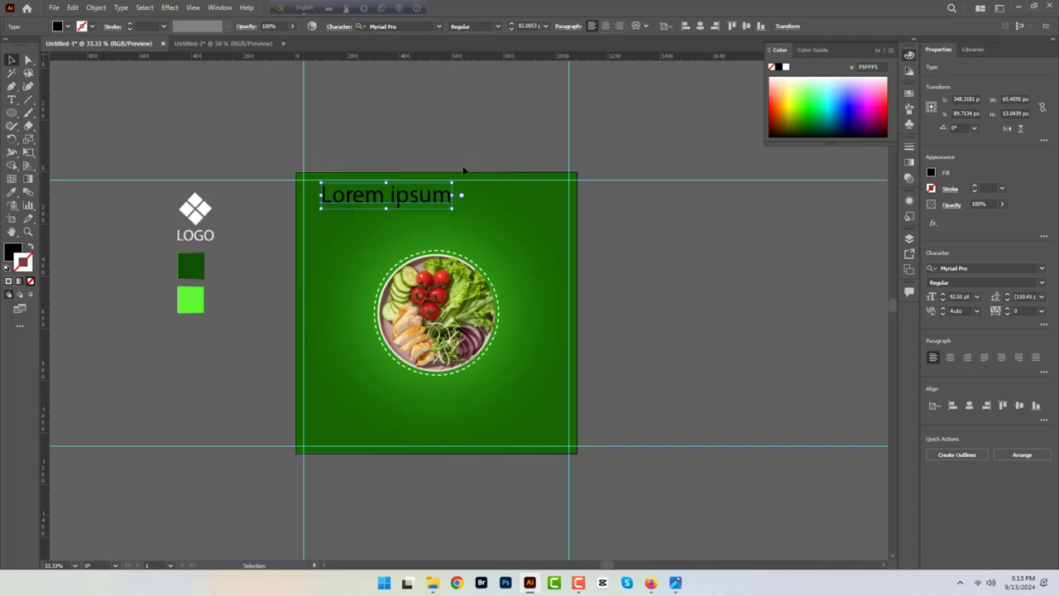
left_click_drag(397, 201, 480, 205)
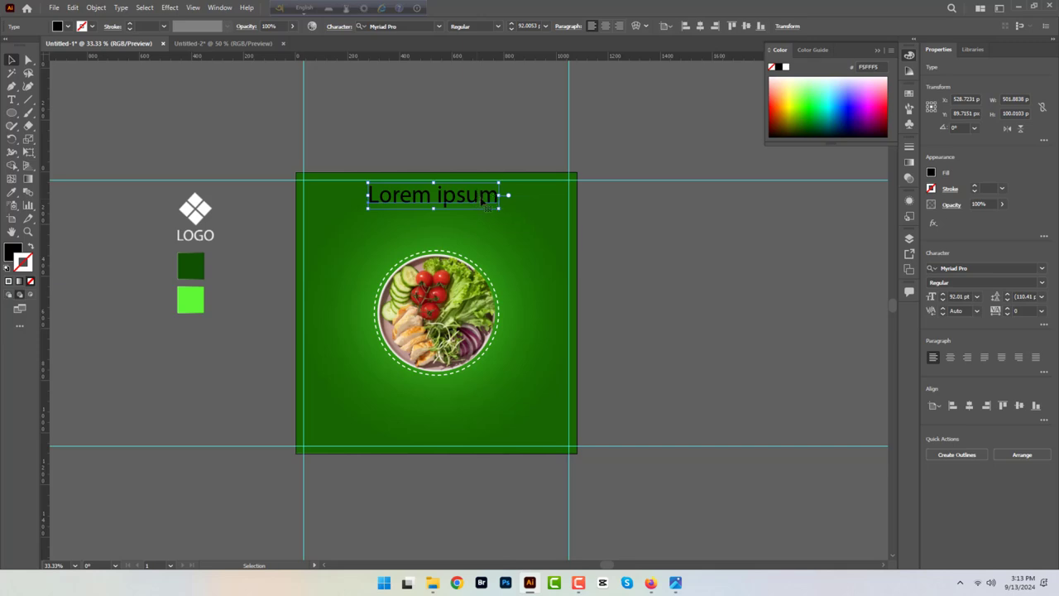
Replace the placeholder text with 'Delicious'
left_click(11, 100)
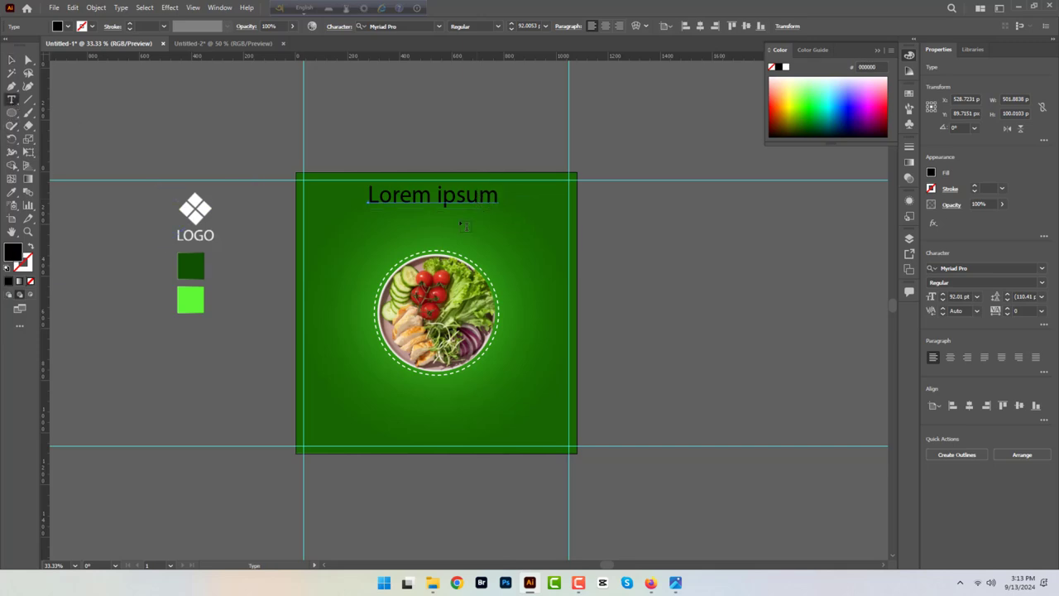
left_click(499, 193)
key("BackSpace")
key("BackSpace")
key("BackSpace")
key("BackSpace")
key("BackSpace")
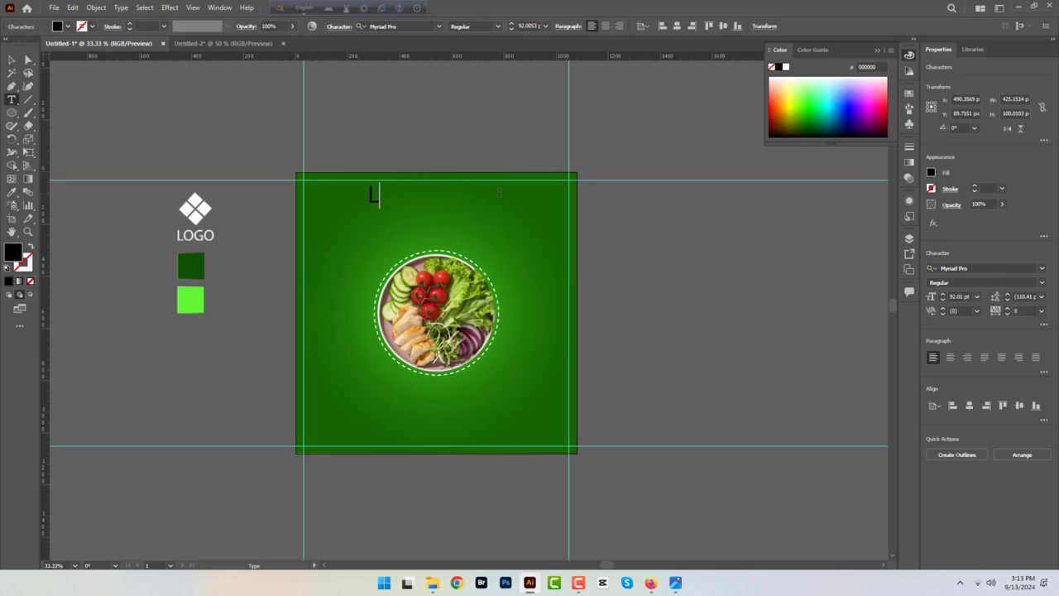
key("BackSpace")
type("Deli")
type("ciou")
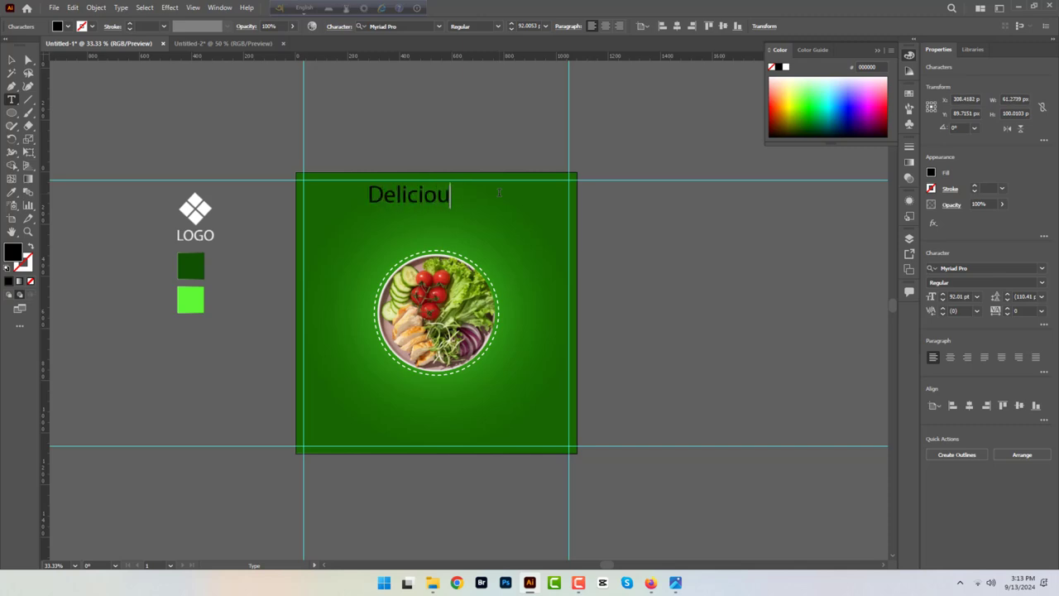
type("s")
Set Delicious in Bangers Regular, colour it white from the logo, and centre it horizontally
key("shift+Left")
key("shift+Left")
key("shift+Left")
key("shift+Left")
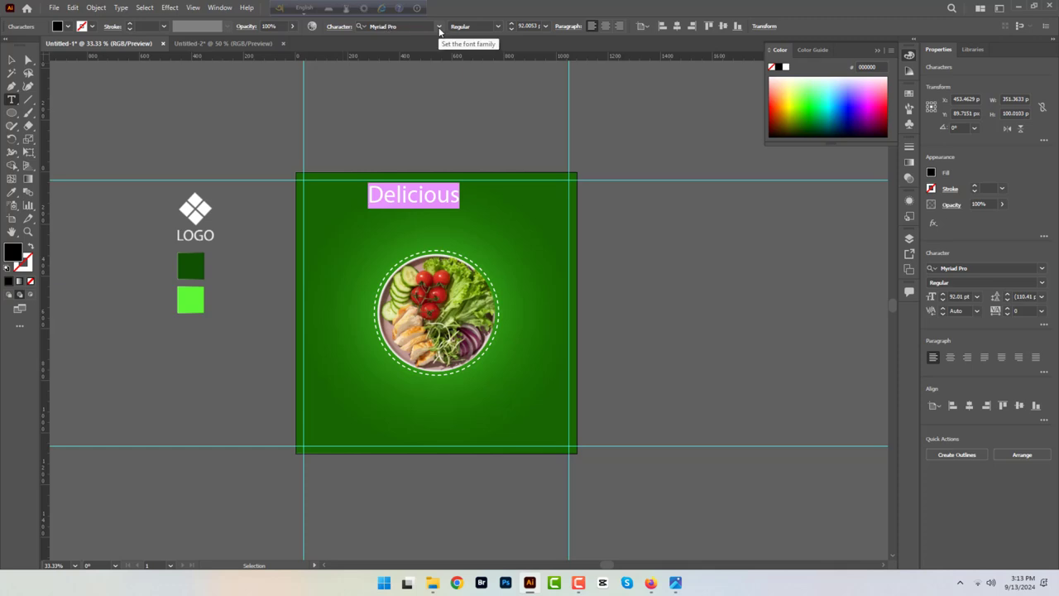
left_click(439, 27)
left_click(484, 148)
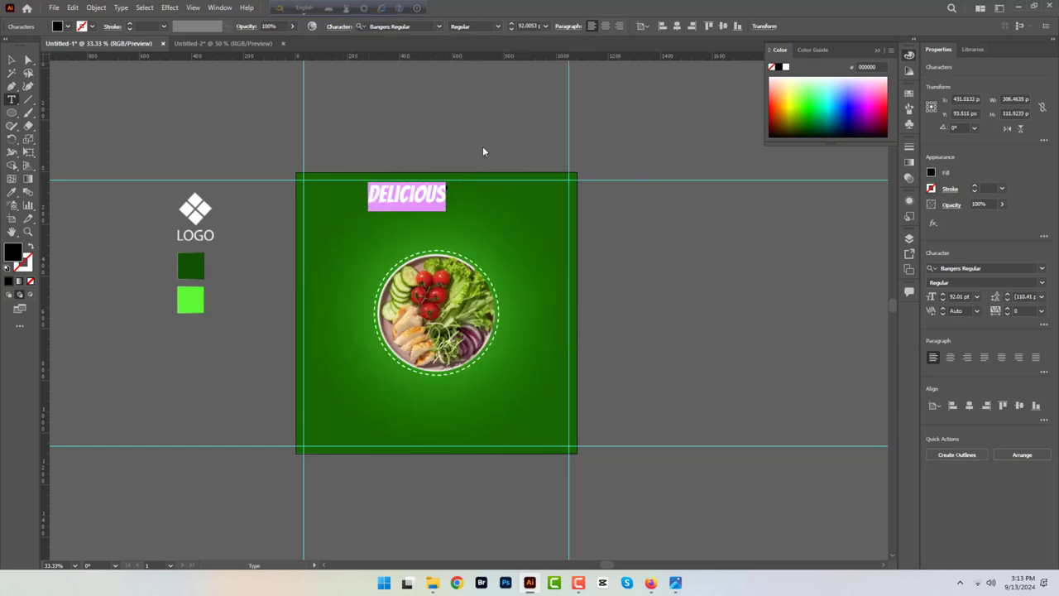
left_click(12, 59)
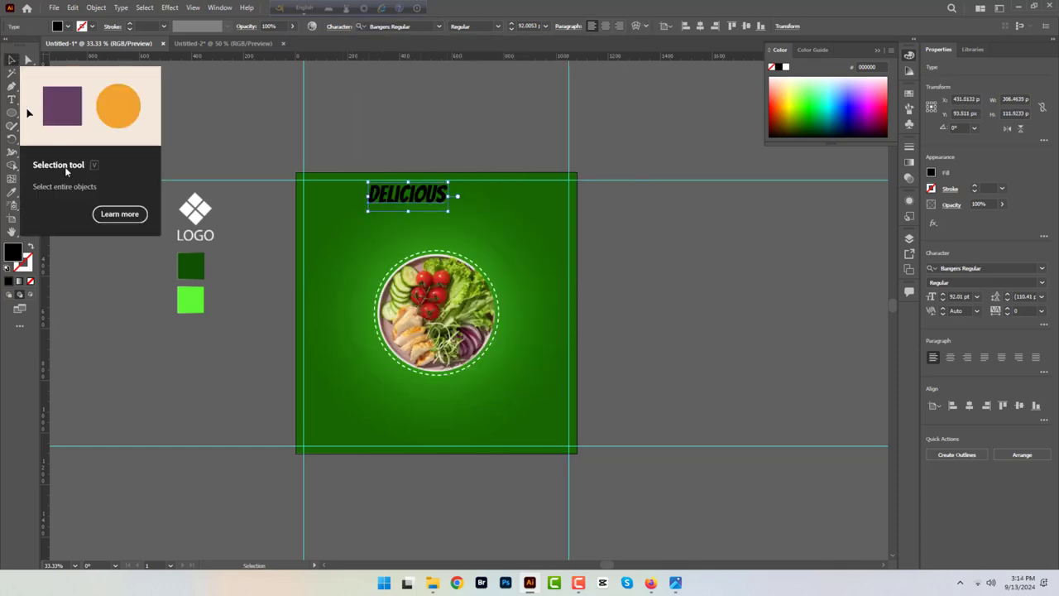
left_click(11, 191)
left_click(201, 197)
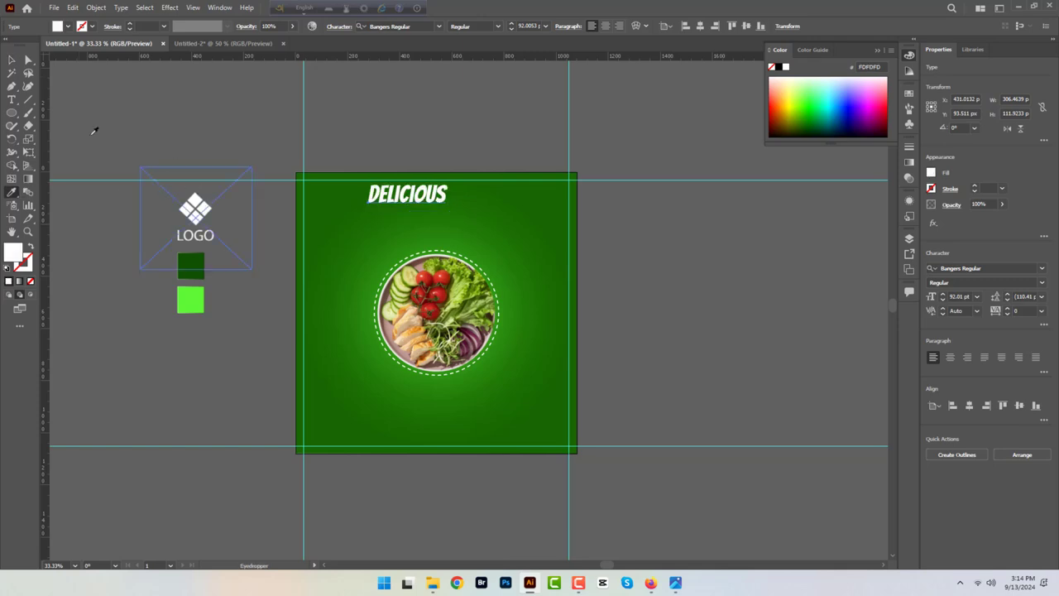
key("v")
left_click_drag(411, 196, 437, 205)
left_click(699, 27)
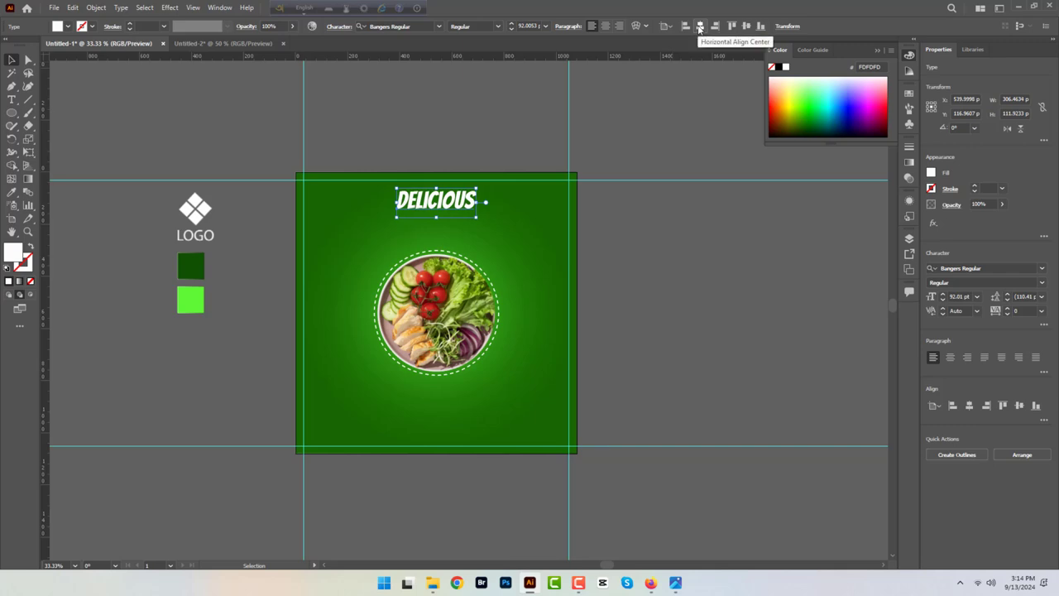
Add a 'DIET FOOD' text line enlarged to about 151 pt
left_click(409, 147)
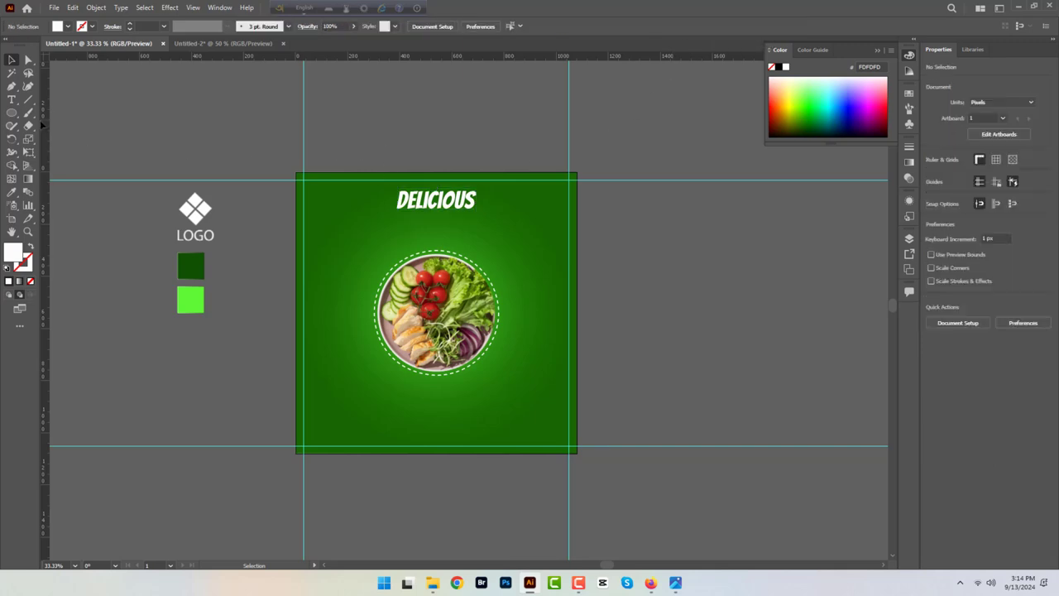
left_click(12, 99)
left_click(361, 228)
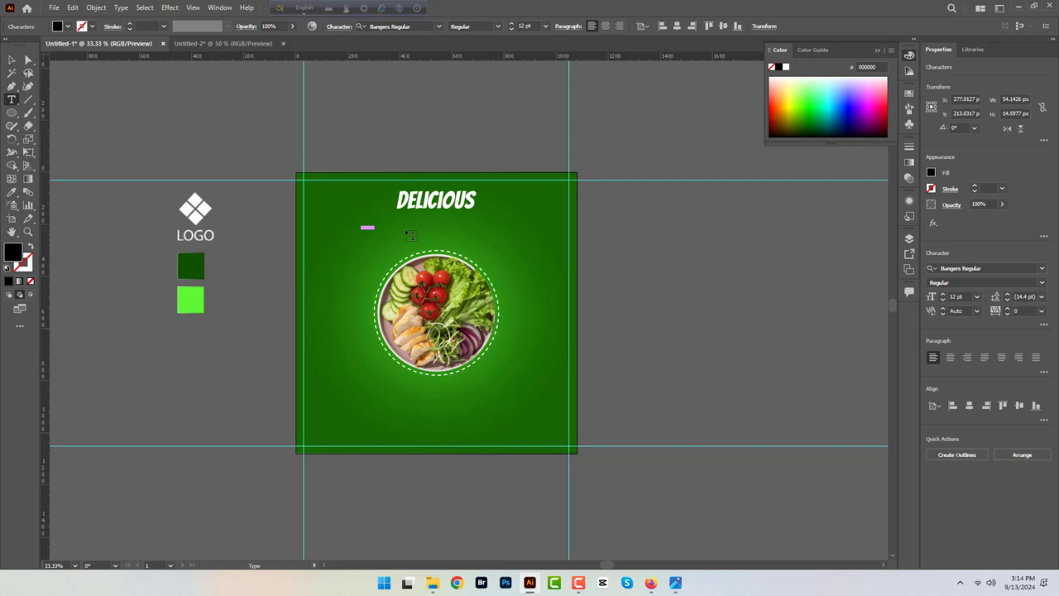
key("BackSpace")
type("DIET FOOD")
key("Escape")
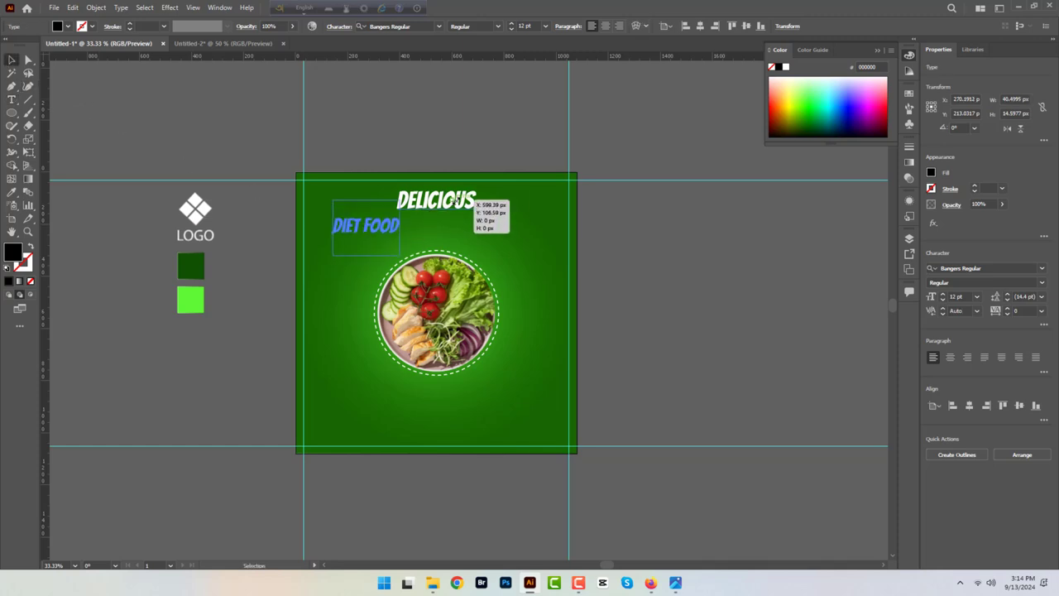
left_click_drag(400, 226, 432, 228)
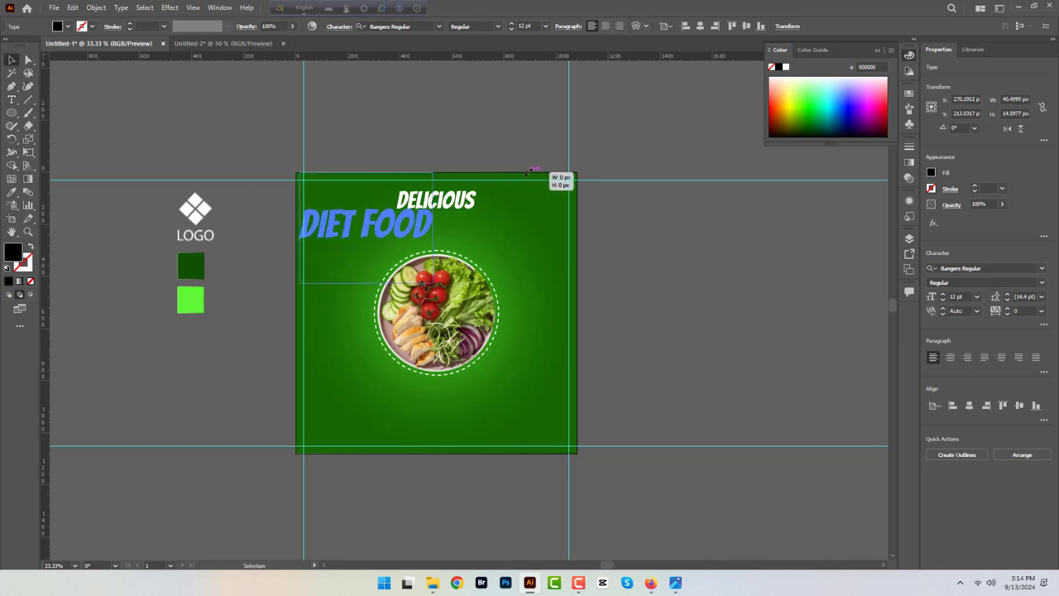
Colour DIET FOOD orange from the chicken, bring it to front, and place it under DELICIOUS
left_click(11, 192)
left_click(414, 329)
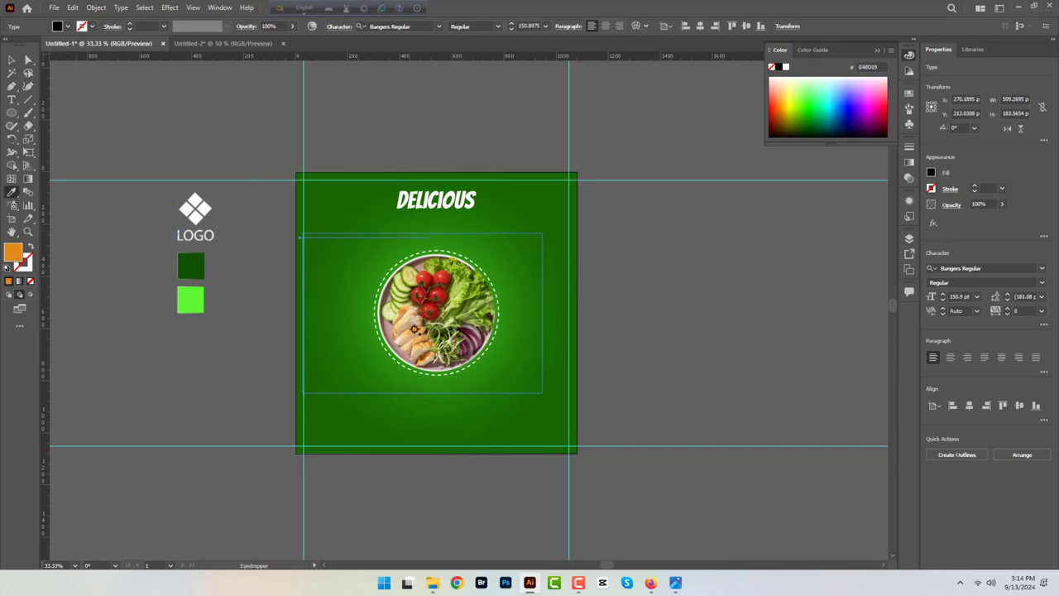
key("v")
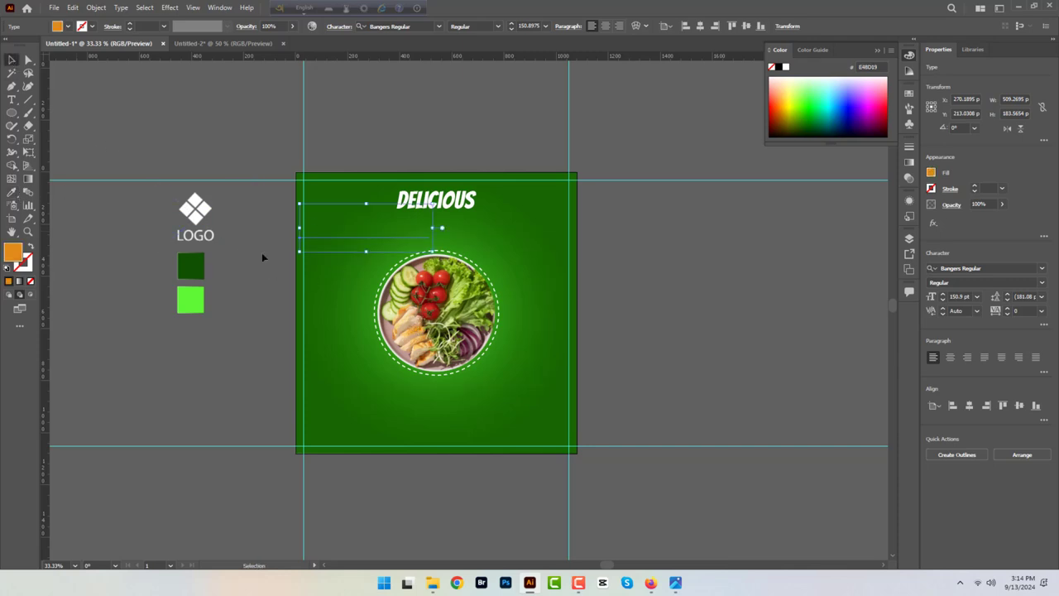
left_click_drag(420, 227, 267, 222)
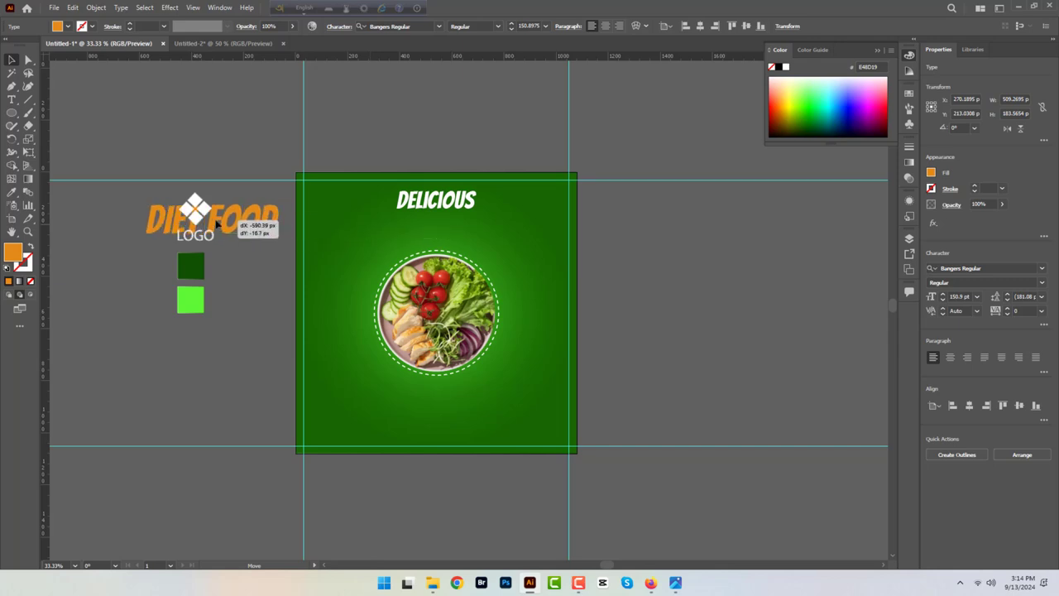
right_click(217, 221)
mouse_move(248, 414)
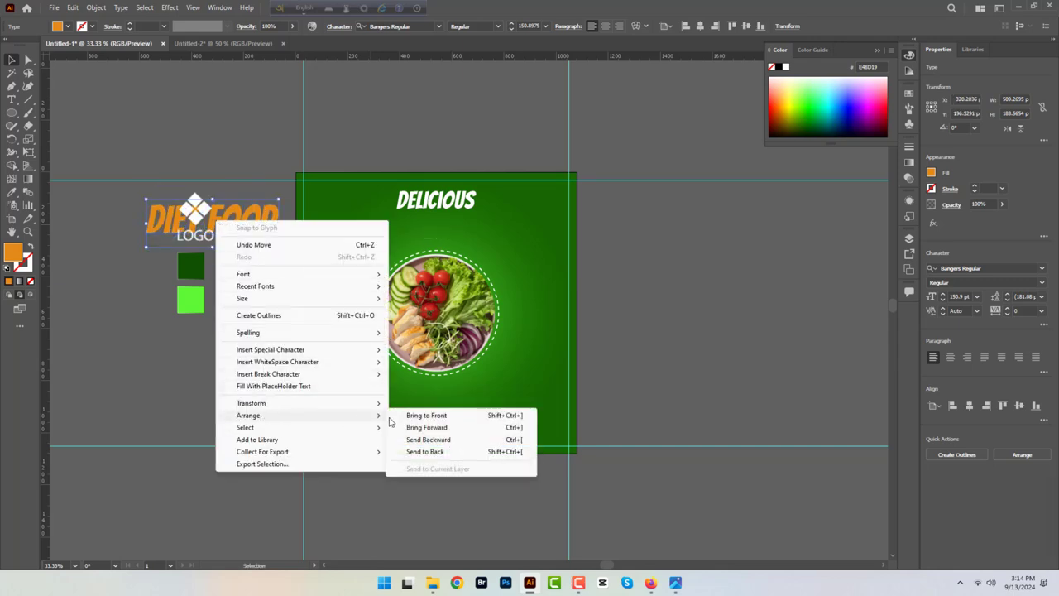
left_click(413, 416)
left_click_drag(212, 215, 453, 228)
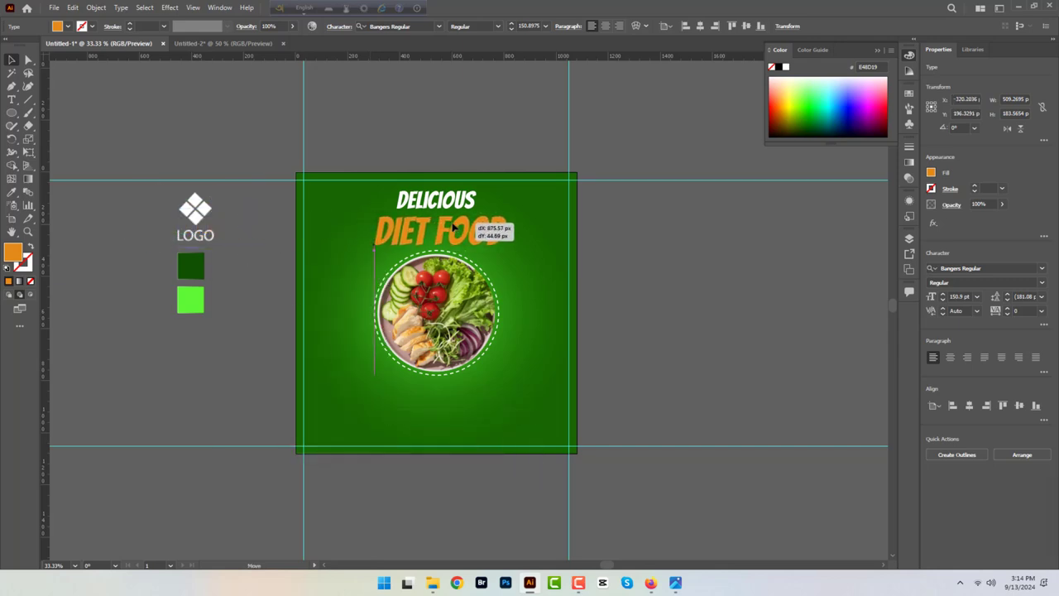
Set DIET FOOD in Franklin Gothic Heavy, shrink it, and colour it plum #873B5F from the salad
left_click_drag(454, 226, 455, 217)
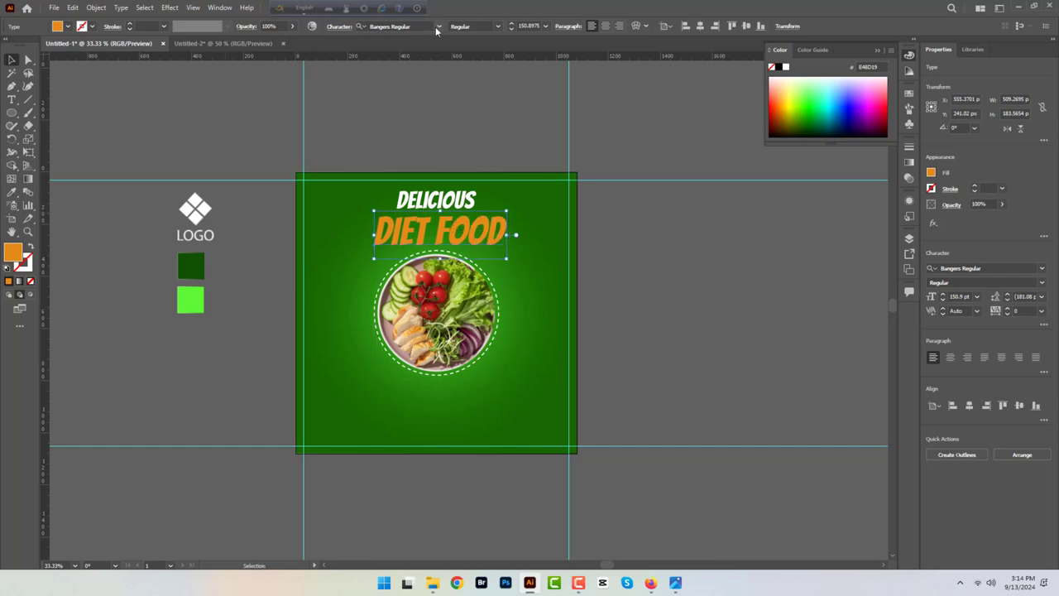
left_click(438, 26)
left_click(508, 183)
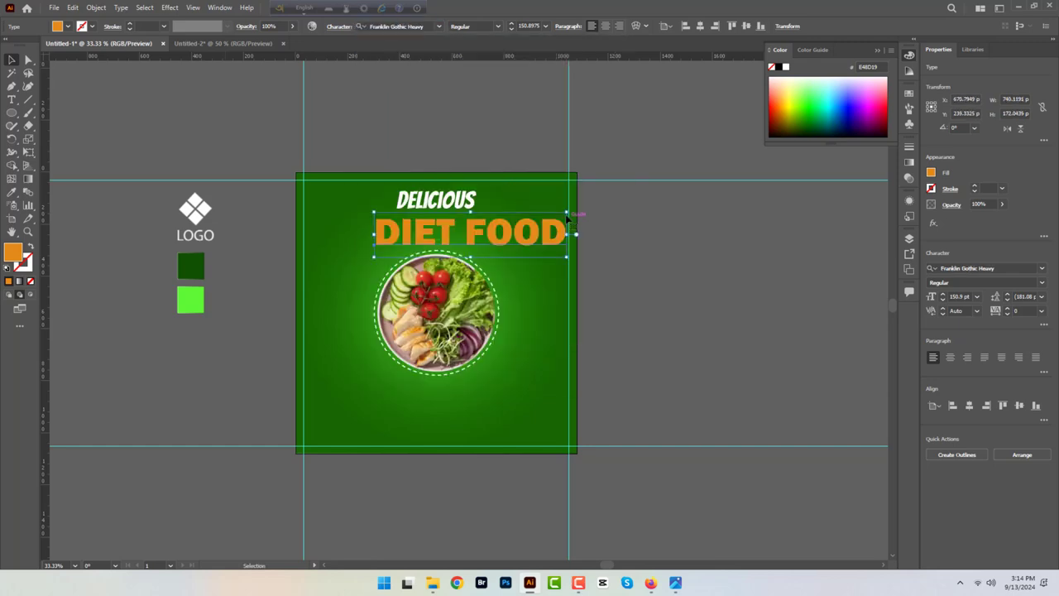
mouse_move(576, 234)
left_mouse_down()
mouse_move(448, 236)
mouse_move(502, 209)
left_mouse_up()
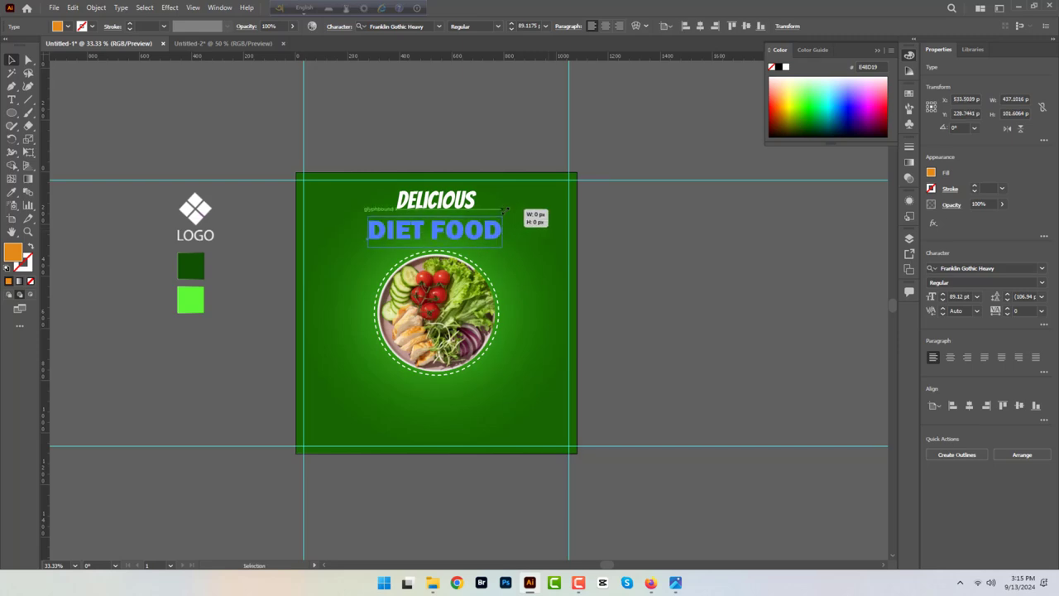
key("i")
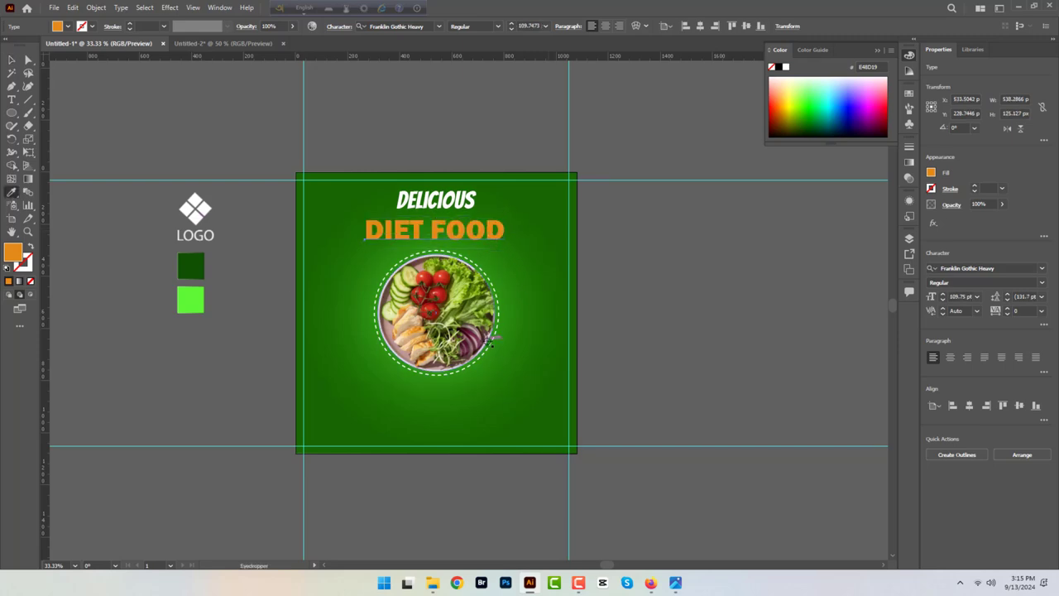
left_click(478, 335)
left_click(477, 341)
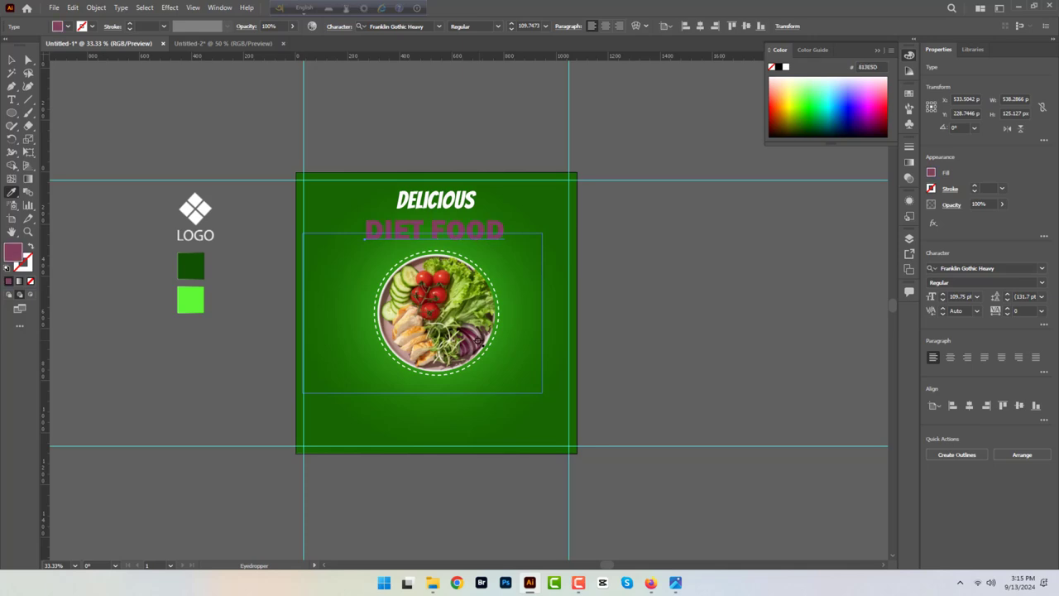
left_click(478, 335)
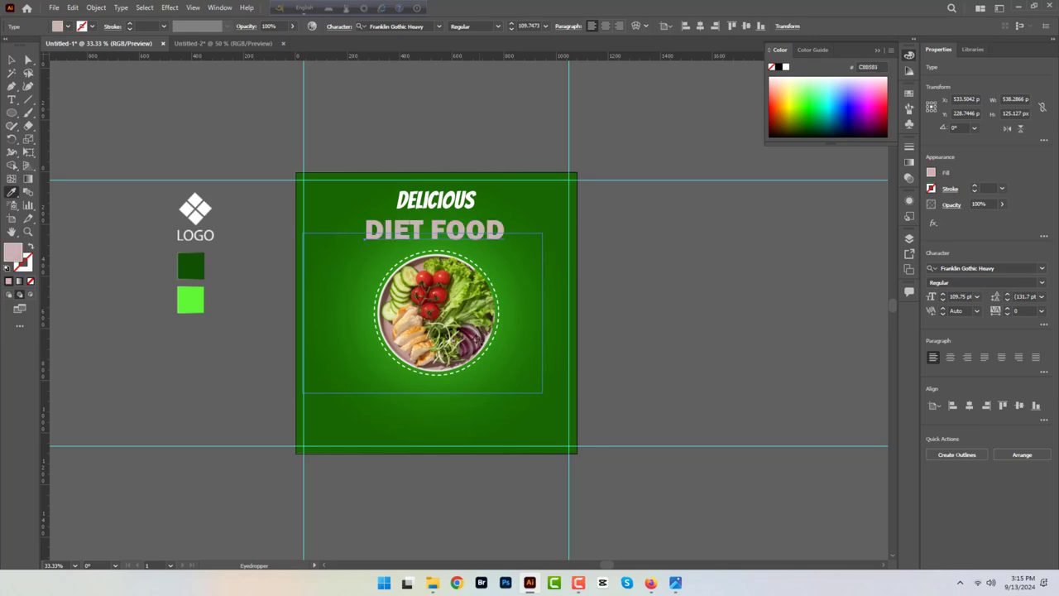
left_click(476, 337)
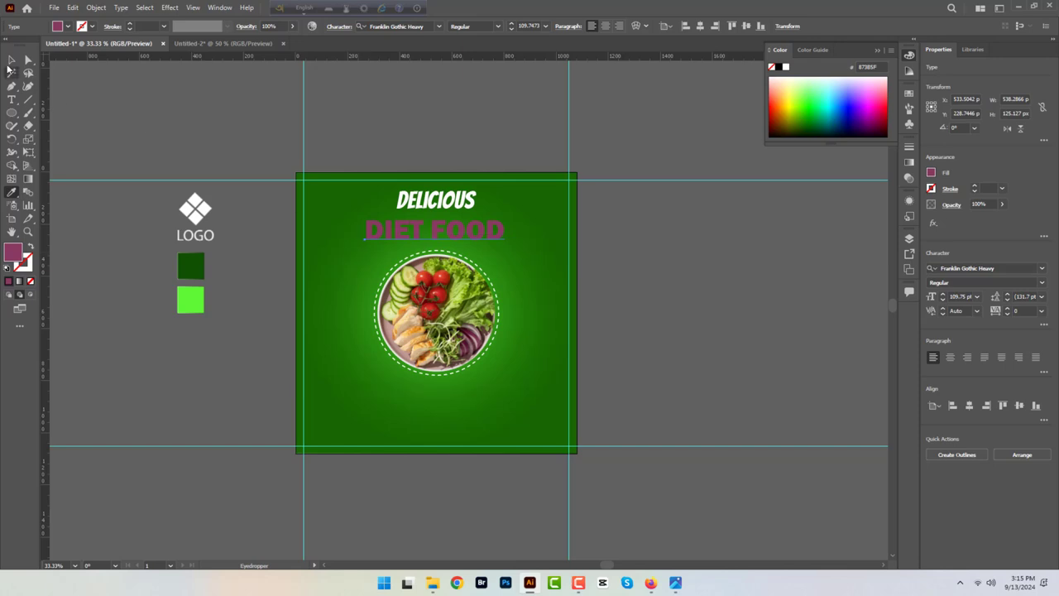
Reposition DIET FOOD just beneath DELICIOUS
left_click(12, 61)
left_click(362, 190)
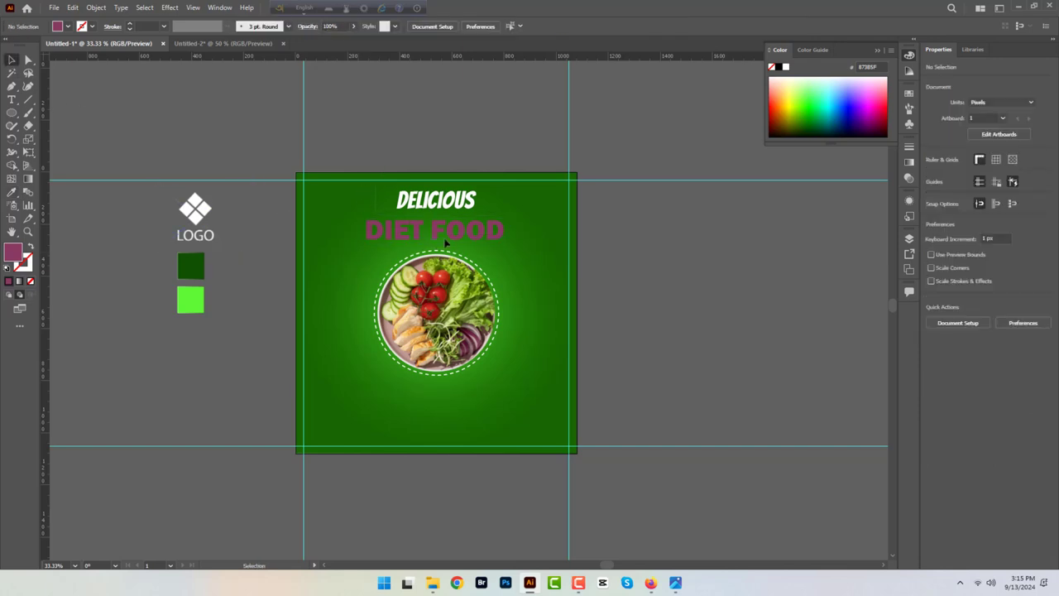
left_click(506, 244)
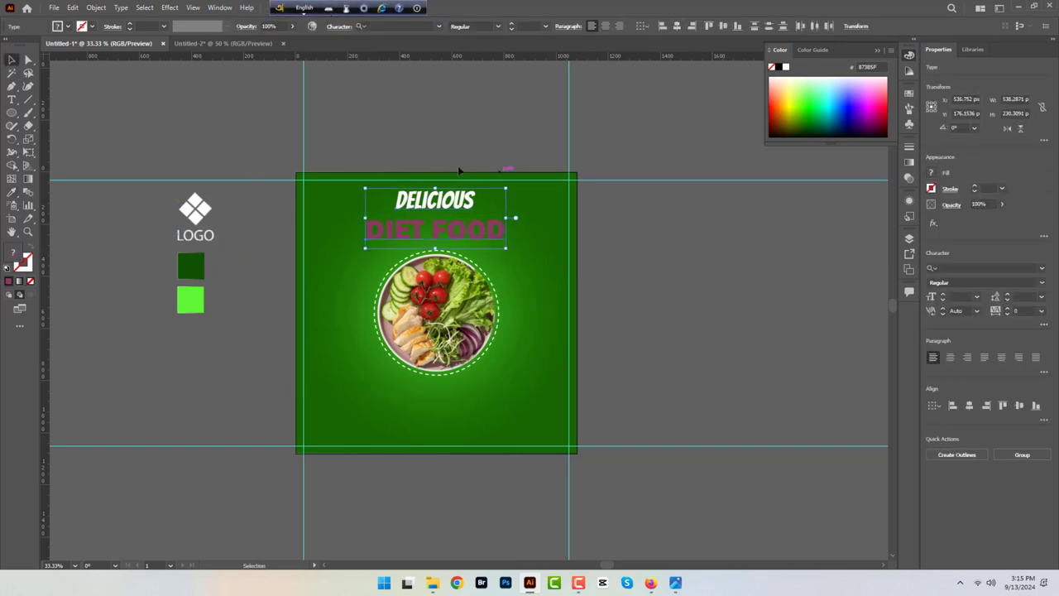
left_click_drag(443, 213, 438, 228)
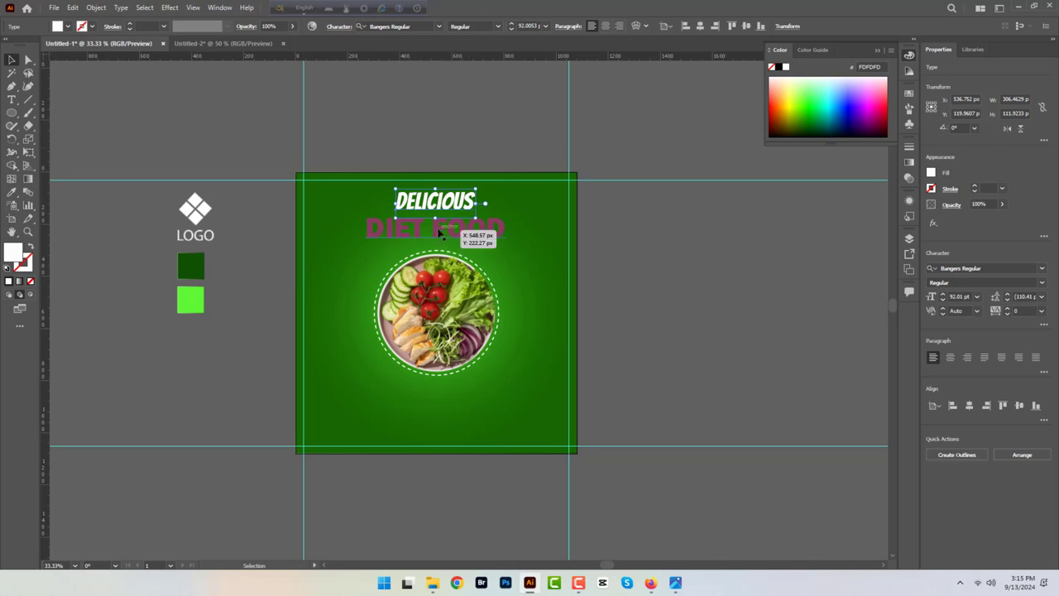
left_click_drag(441, 222, 444, 217)
left_click(451, 201)
left_click(480, 154)
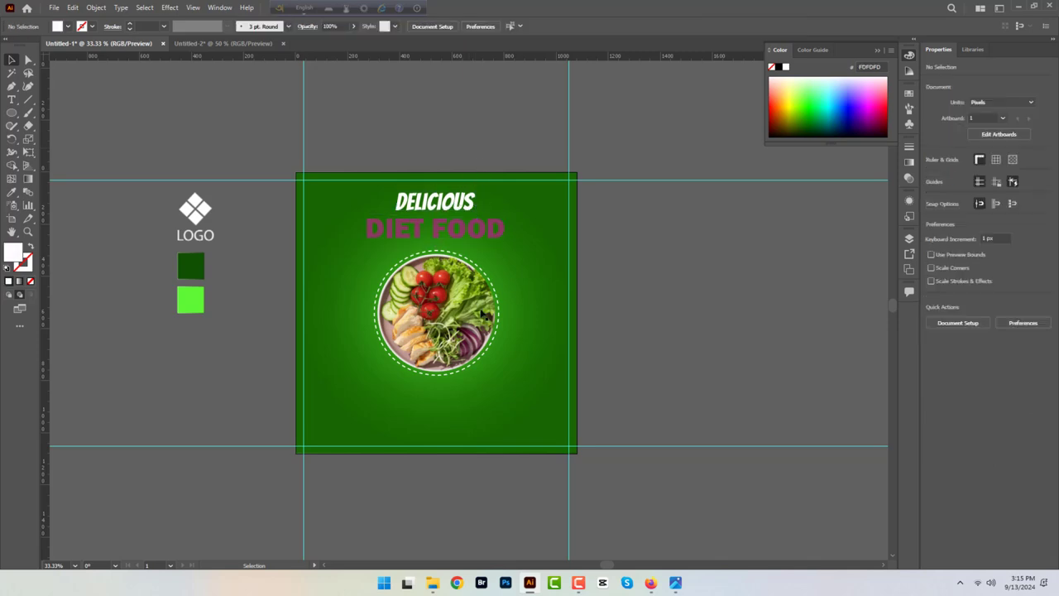
Add a thin white bar in front, stretched across the heading width above DIET FOOD
key("m")
scroll(432, 202, "up", 4)
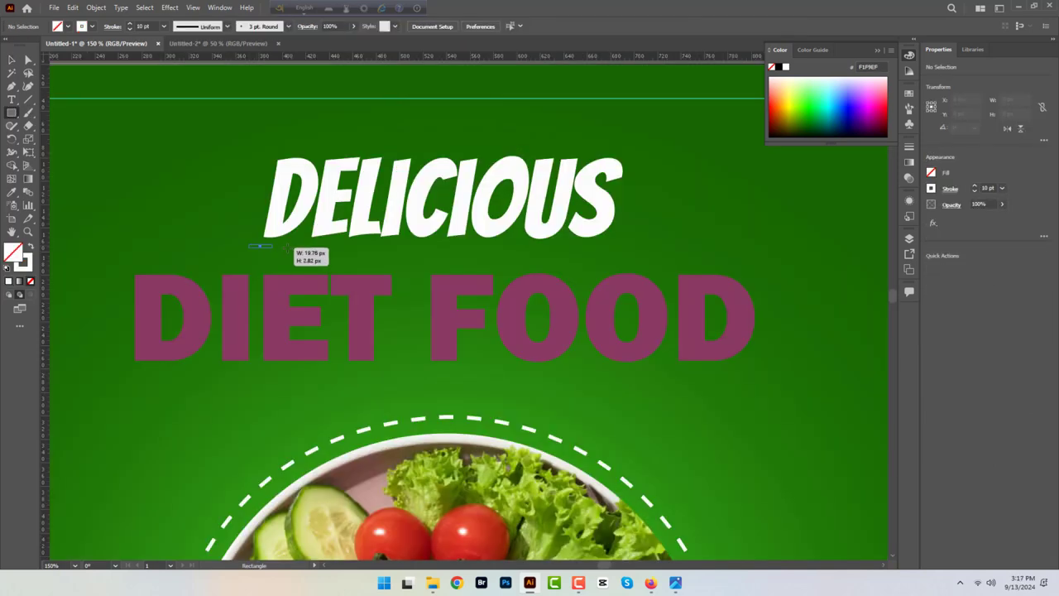
left_click_drag(249, 245, 808, 247)
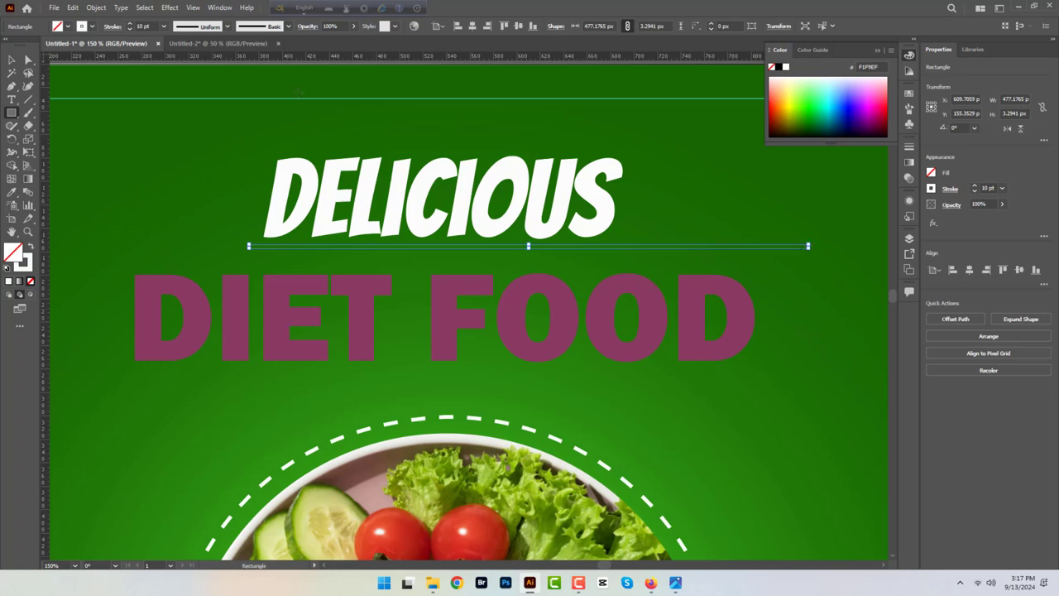
left_click(31, 247)
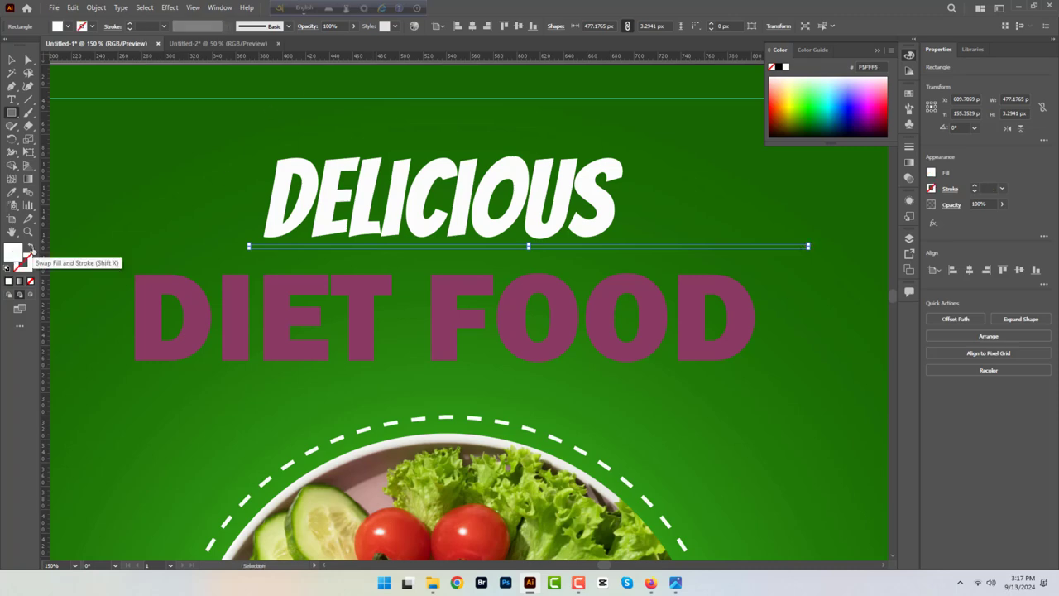
right_click(284, 250)
mouse_move(315, 473)
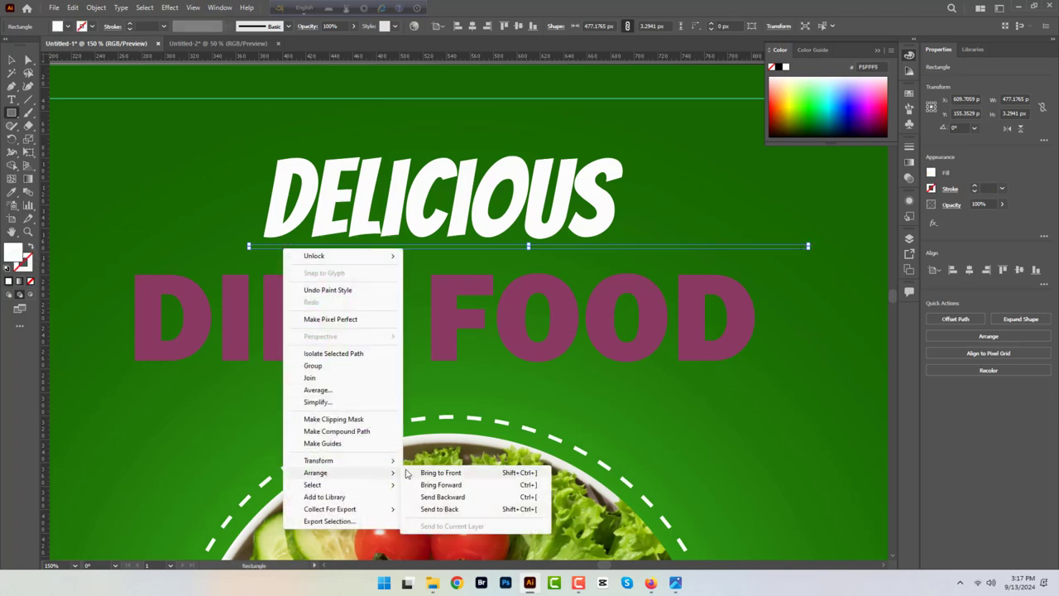
left_click(422, 470)
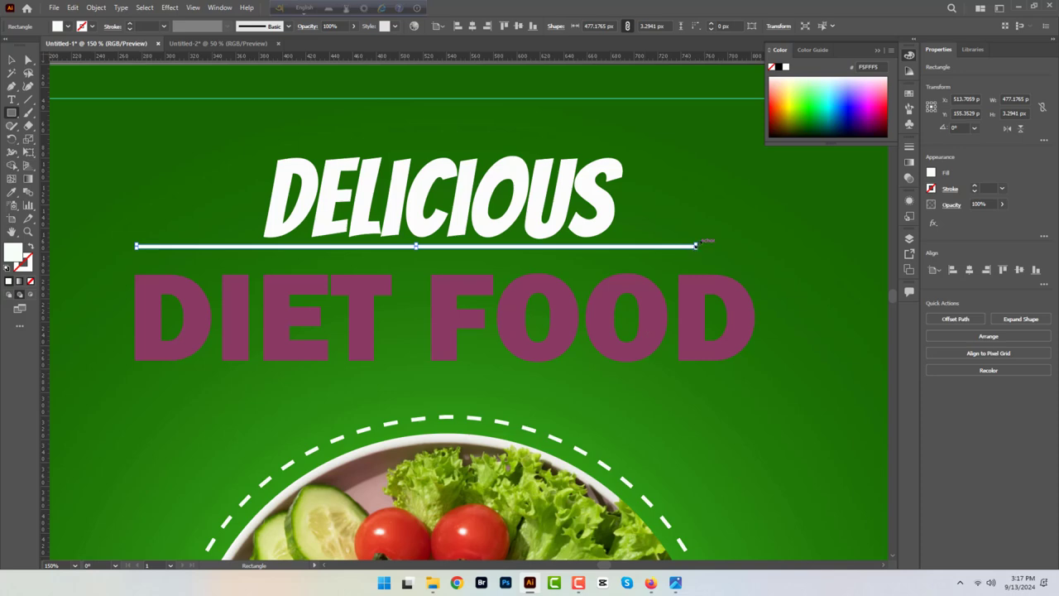
left_click_drag(697, 246, 759, 246)
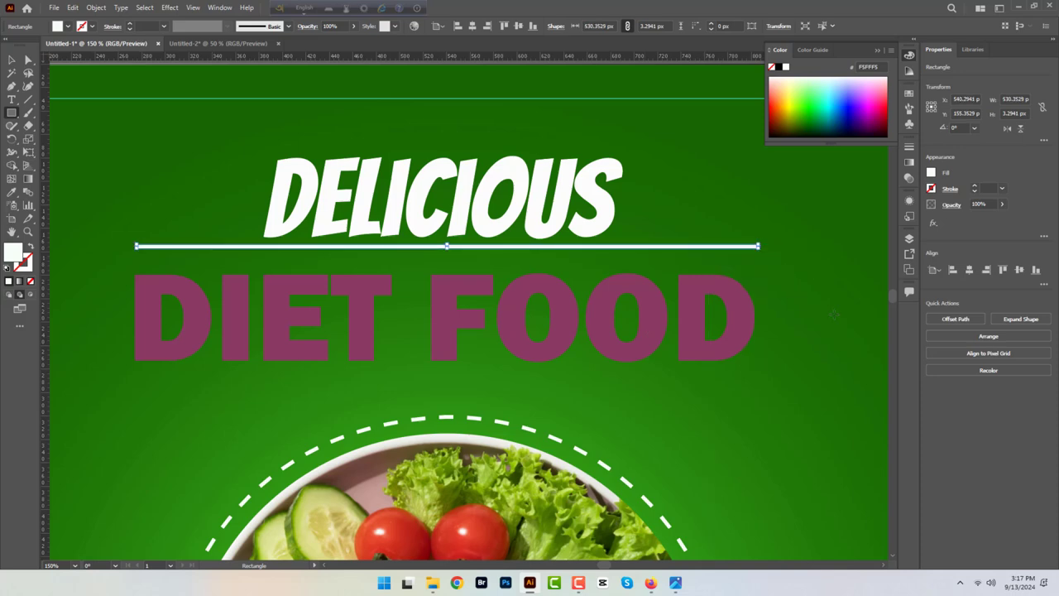
Duplicate the white bar below DIET FOOD and line it up with the upper one
left_click_drag(597, 246, 623, 310)
key("Down")
key("Down")
key("Down")
key("Down")
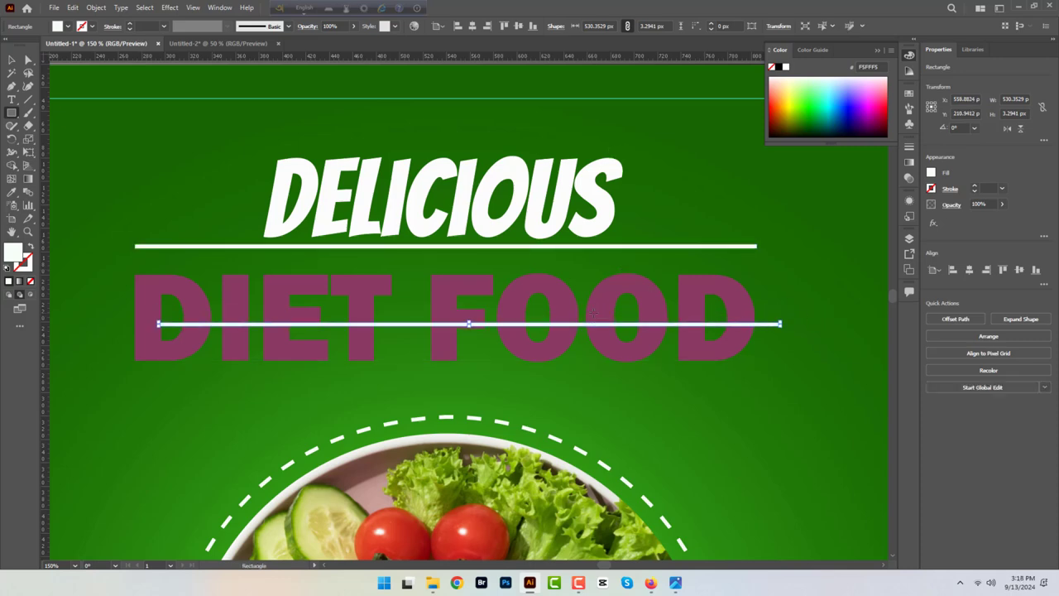
key("Down")
key("Down")
key("Down")
key("Down")
key("Down")
key("Down")
key("Down")
key("Down")
key("Down")
key("Down")
key("Down")
key("Down")
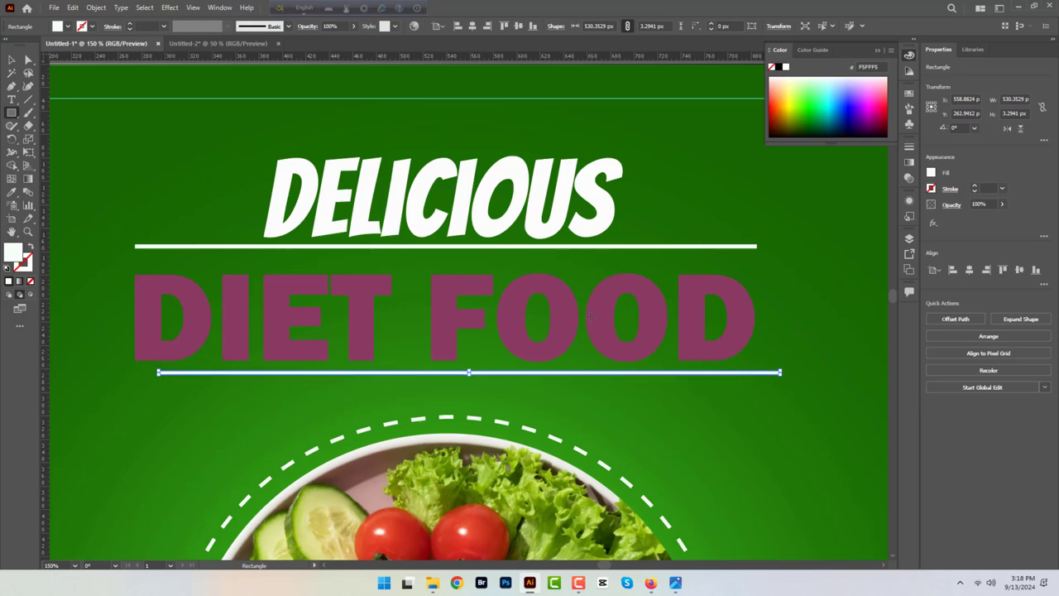
key("Left")
key("Left")
key("Left")
left_click(9, 60)
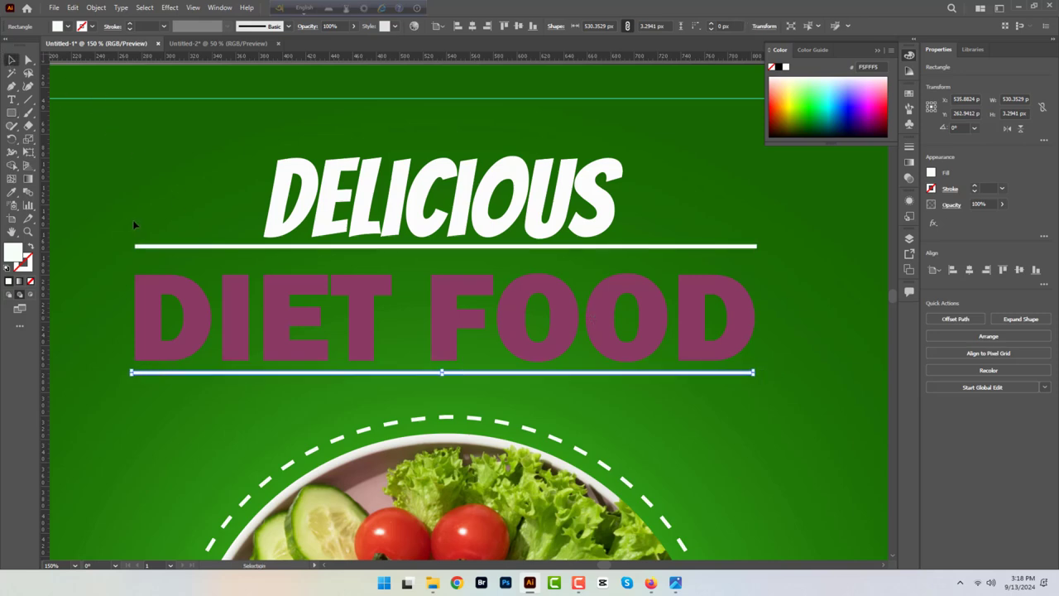
left_click(132, 230)
left_click_drag(165, 373, 168, 374)
Align DIET FOOD with its two white framing lines
left_click(436, 324)
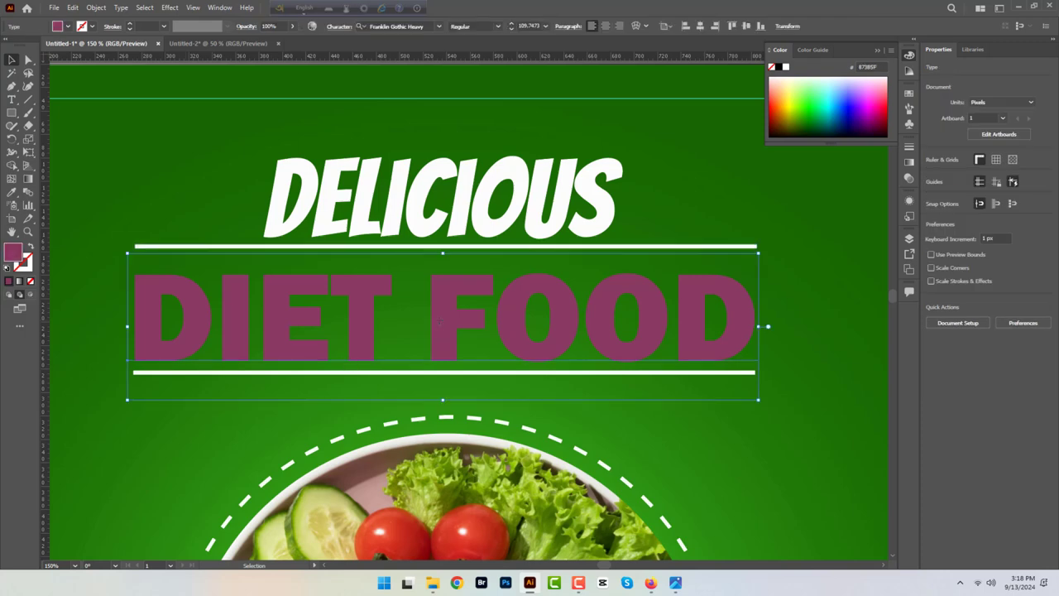
key("ctrl+minus")
key("ctrl+minus")
key("ctrl+minus")
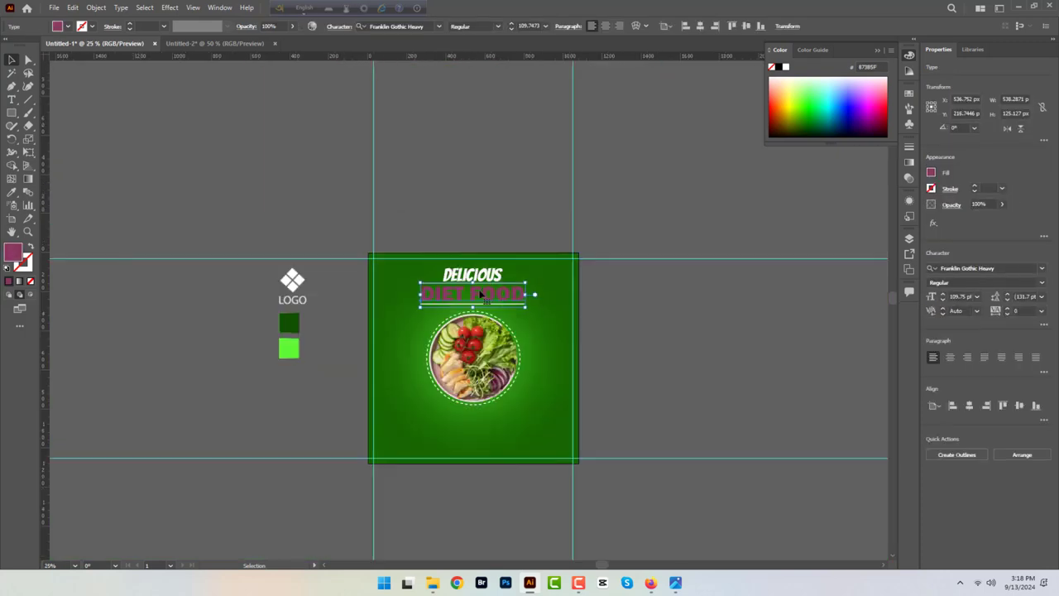
left_click(624, 321)
left_click(496, 276)
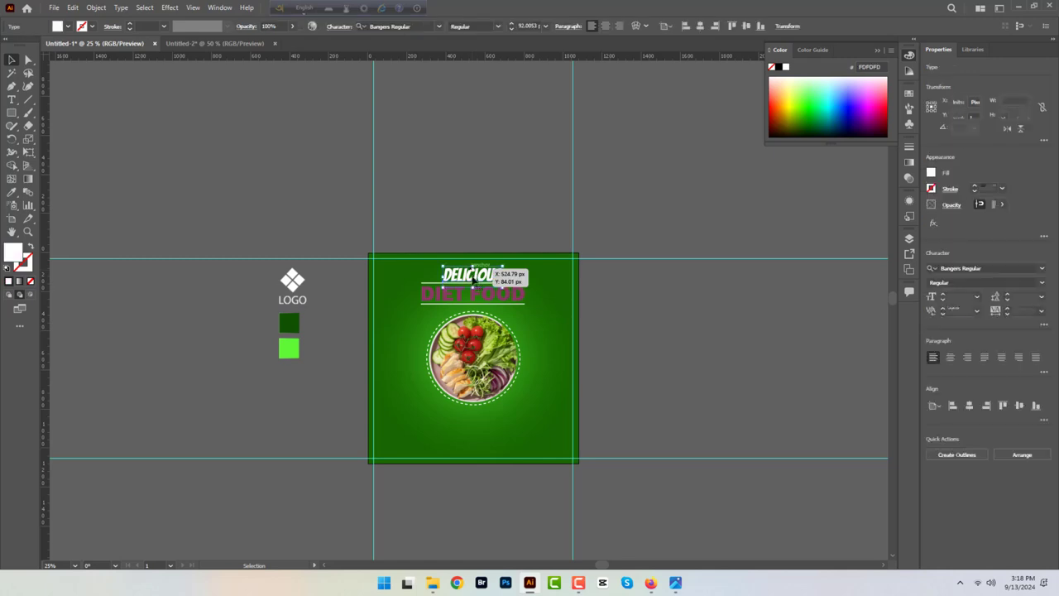
left_click(639, 326)
left_click_drag(430, 311, 432, 226)
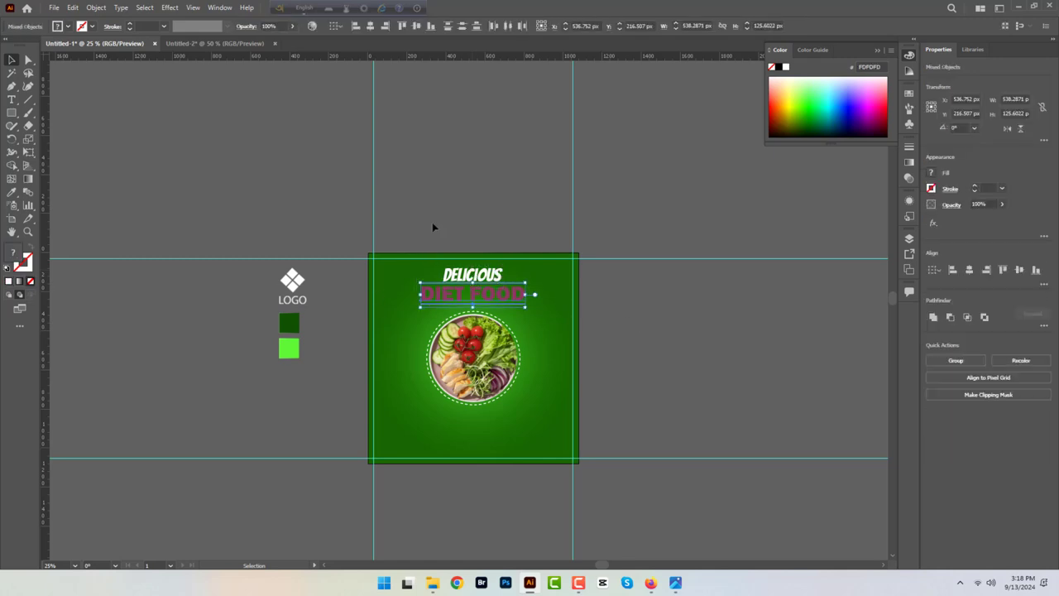
left_click(461, 27)
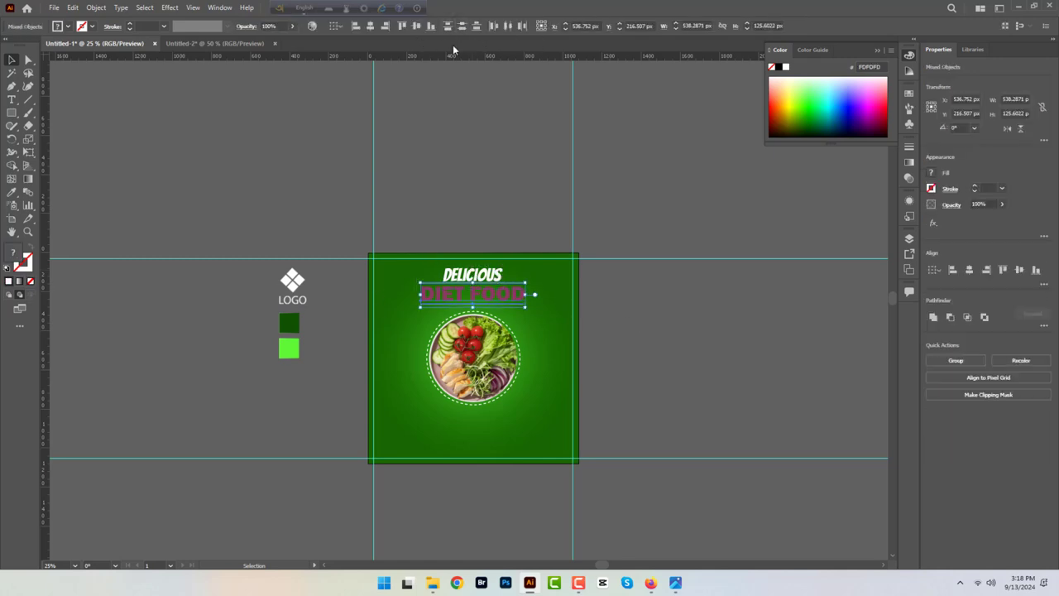
left_click(492, 194)
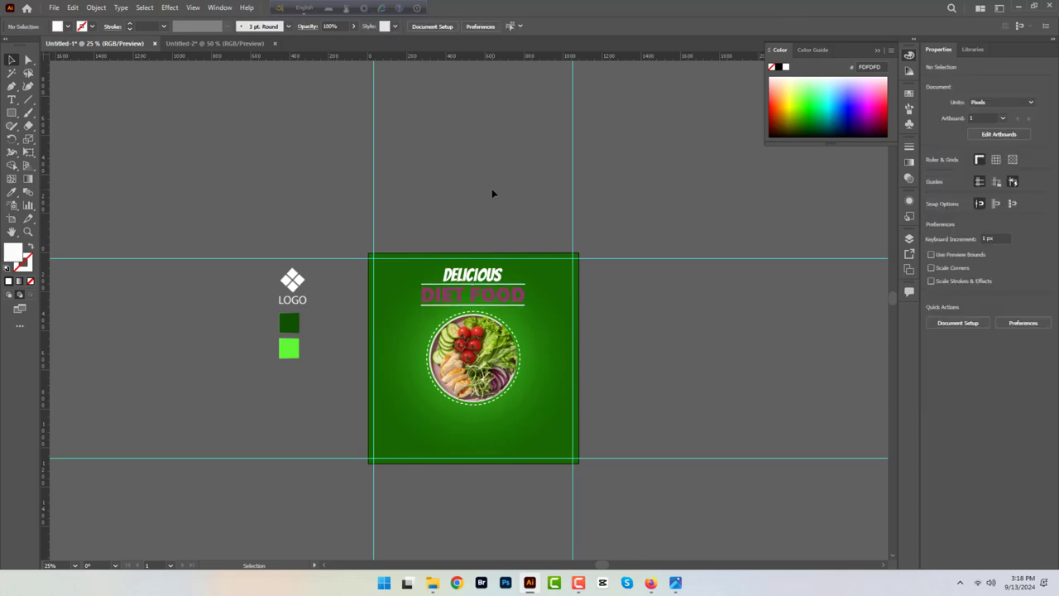
Nudge the headings and salad image slightly down together
key("ctrl+alt+a")
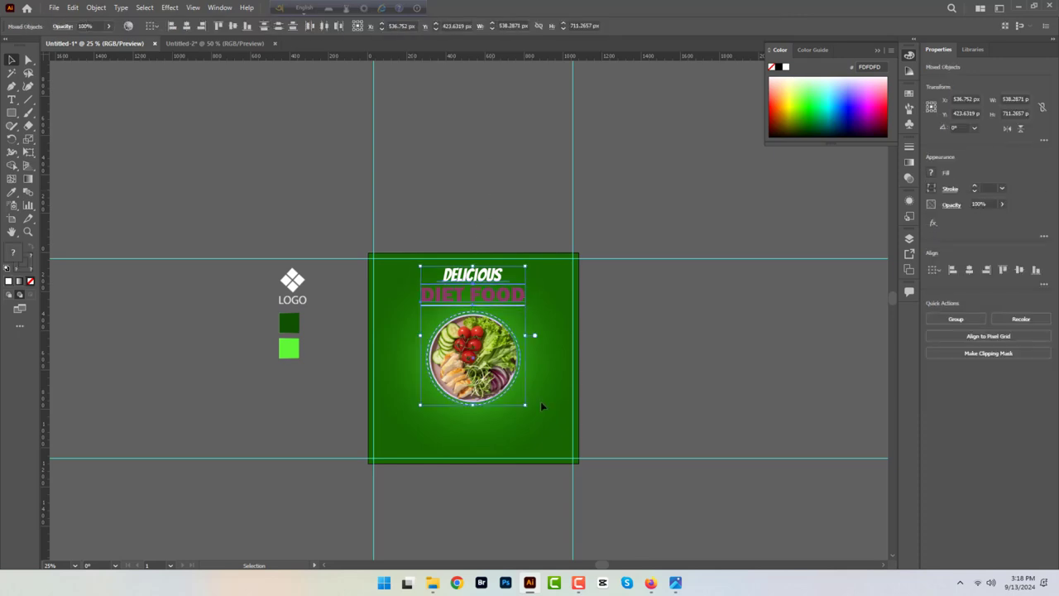
key("Down")
key("Down")
key("Down")
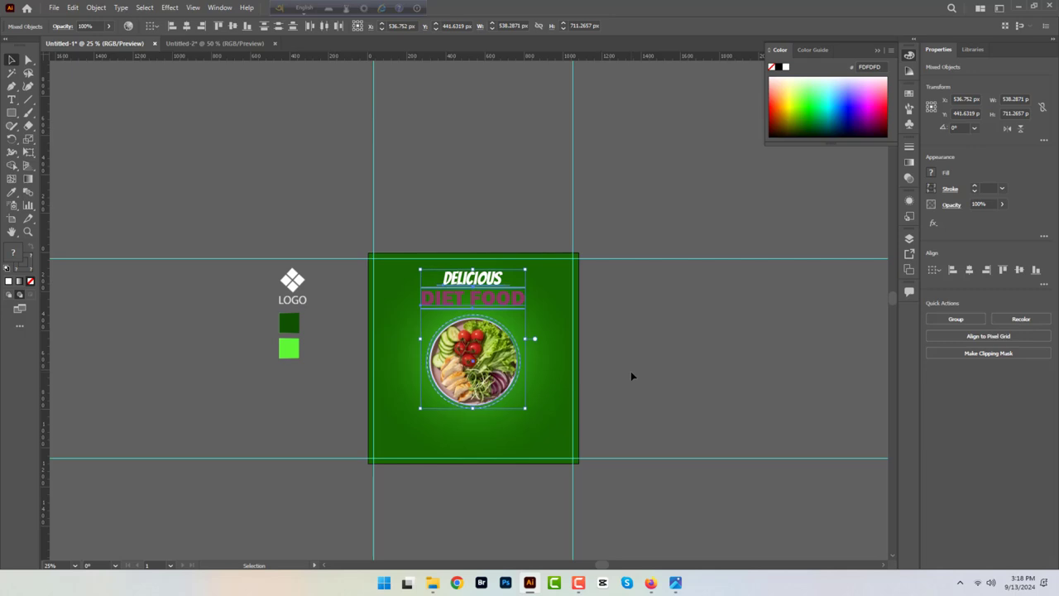
left_click(630, 376)
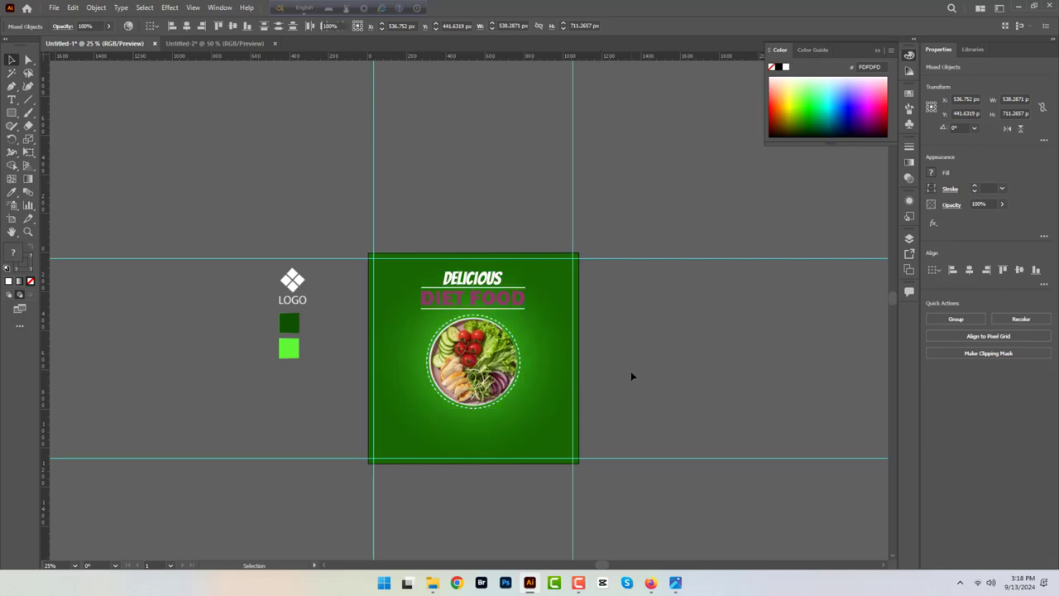
Draw a white-outlined rounded pill near the artboard's lower left, below the bowl
left_click(12, 114)
left_click_drag(386, 425, 478, 447)
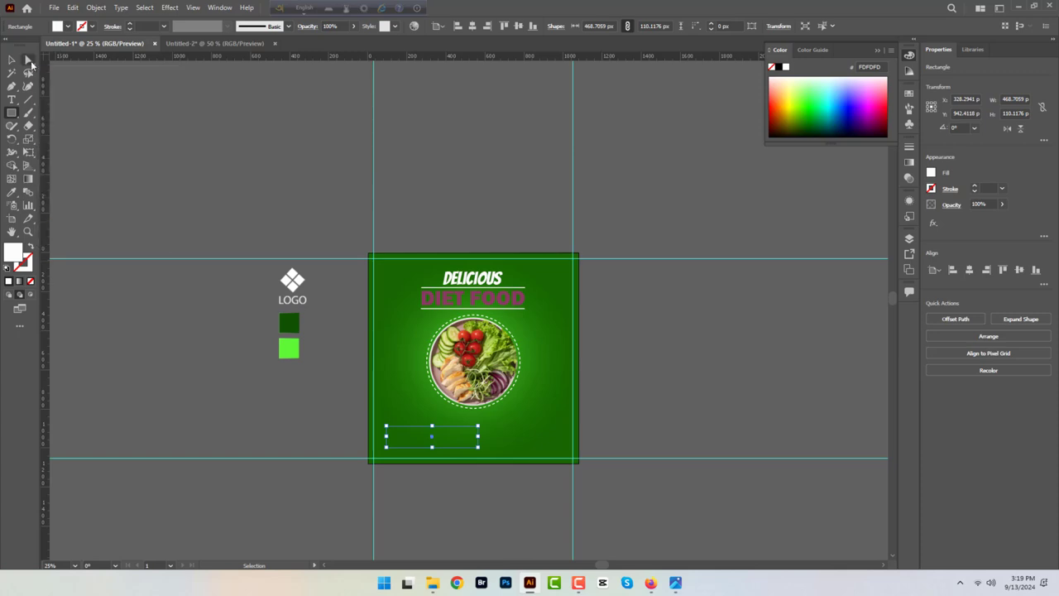
left_click(30, 246)
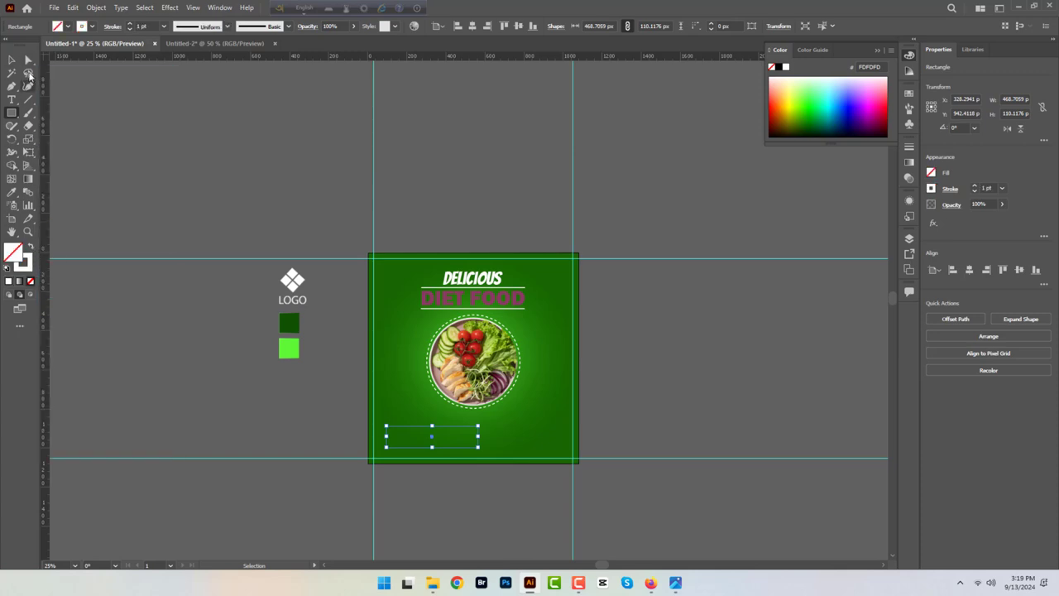
key("a")
left_click_drag(394, 439, 400, 440)
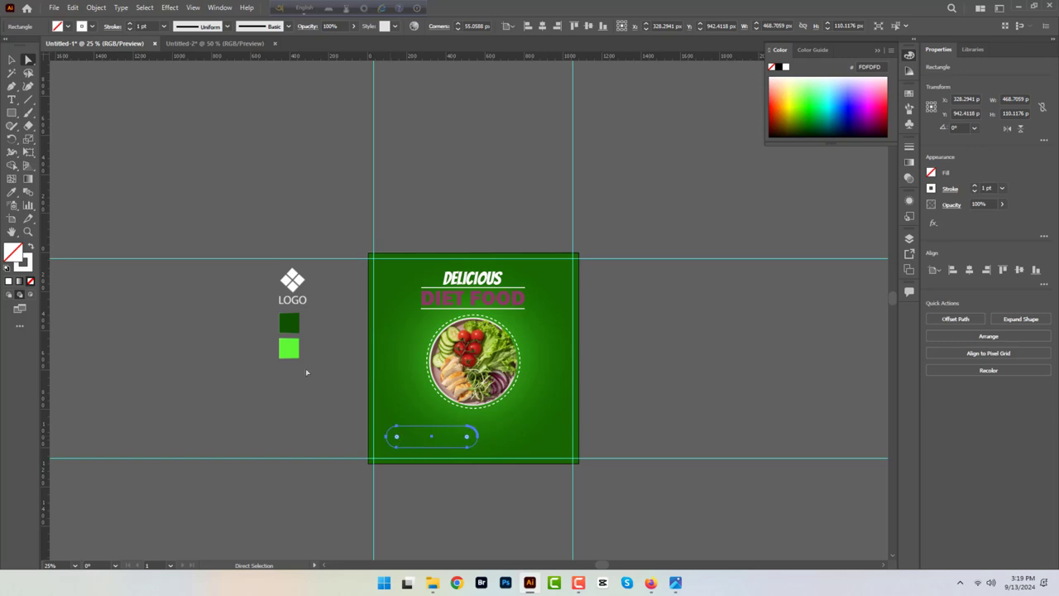
Add Lorem ipsum placeholder text inside the pill, then deselect
left_click(16, 100)
left_click(397, 436)
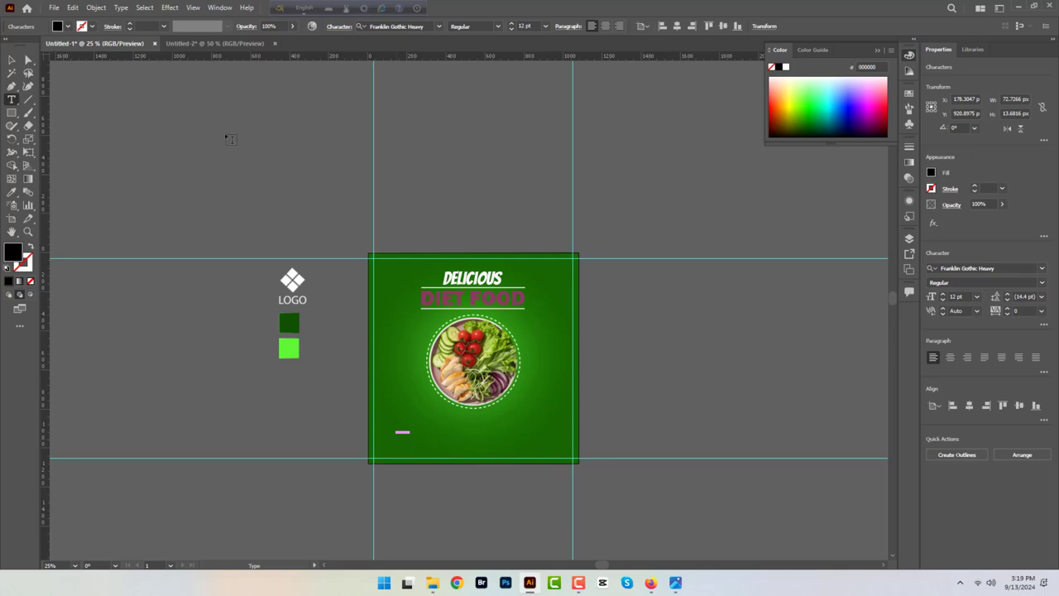
key("Escape")
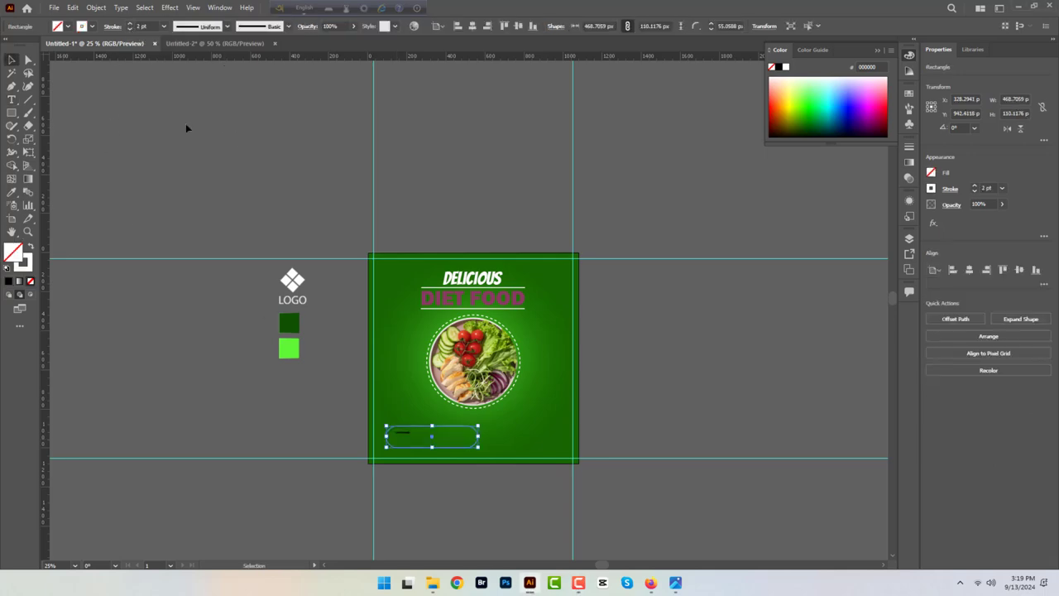
left_click(390, 345)
Replace the placeholder with a 51 pt phone number and move it down inside the pill
scroll(431, 439, "up", 4)
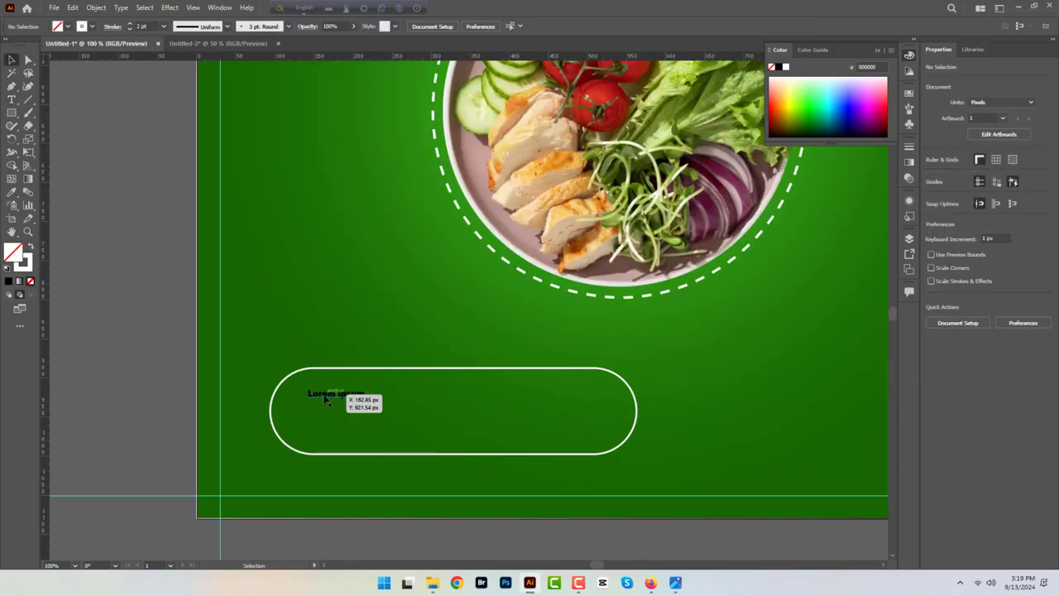
left_click(335, 394)
left_click(513, 26)
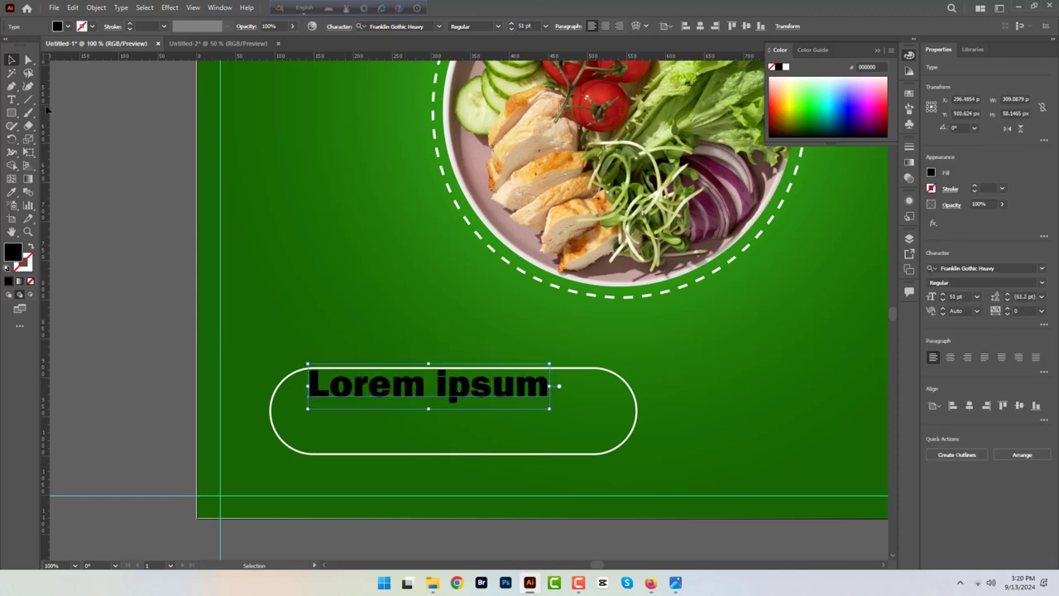
key("t")
key("BackSpace")
key("BackSpace")
key("BackSpace")
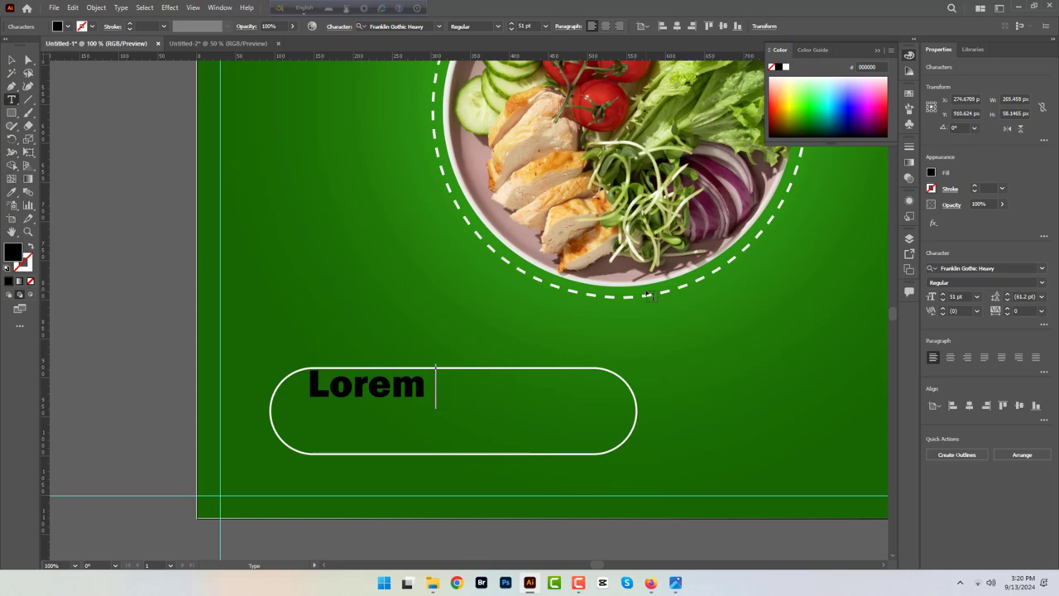
key("BackSpace")
key("BackSpace")
key("BackSpace")
type("01")
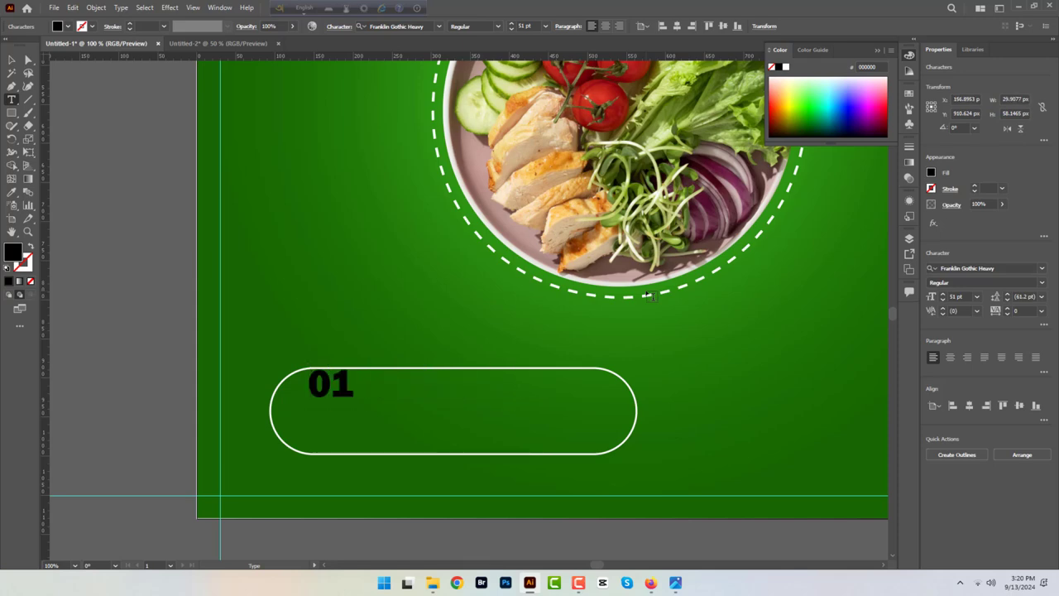
type("71234")
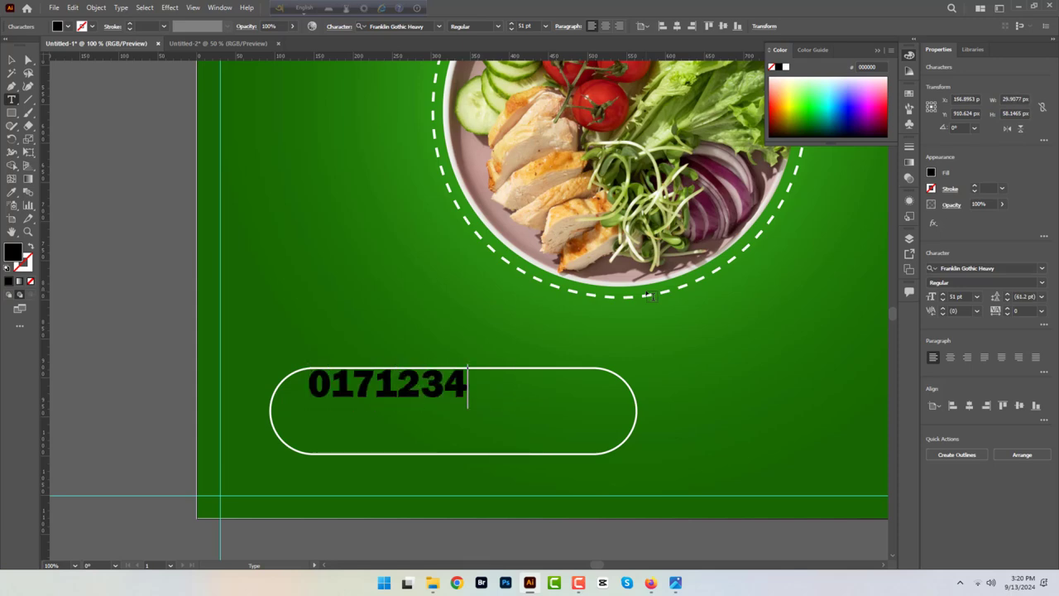
type("5678")
key("Escape")
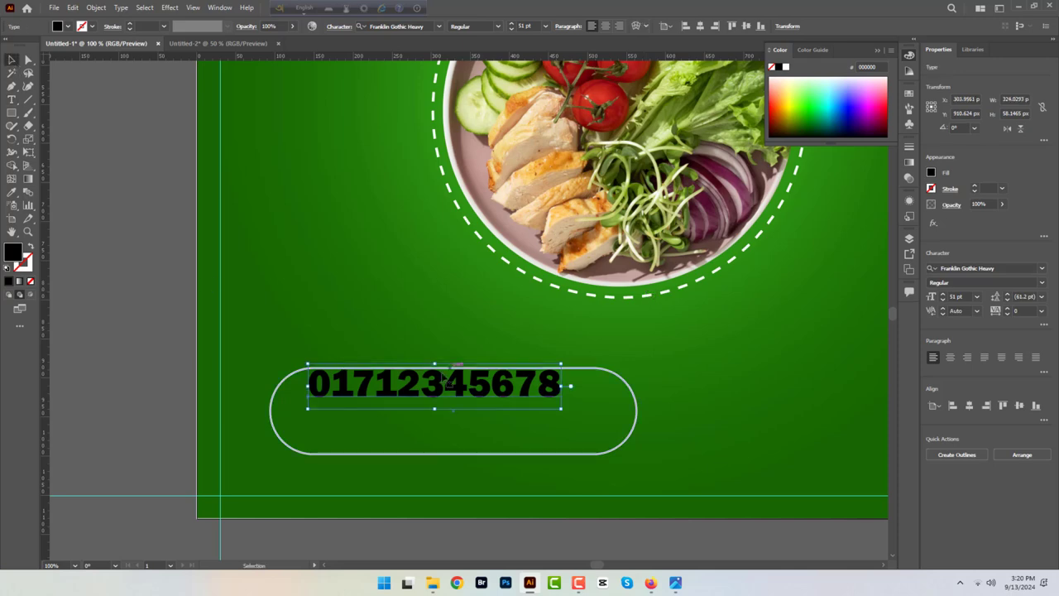
left_click_drag(436, 378, 453, 422)
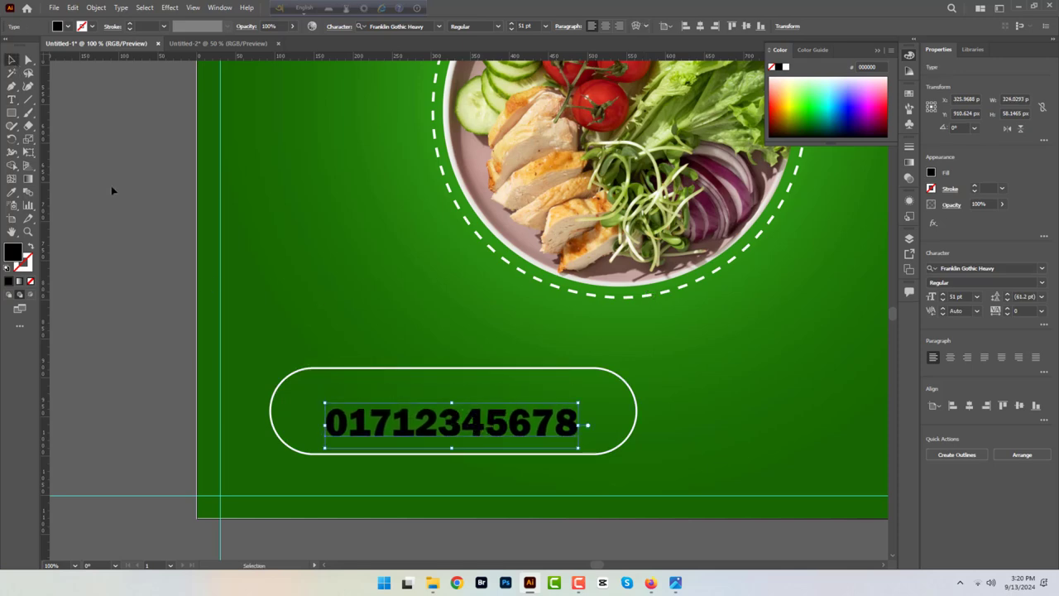
Sample colours from the artwork onto the phone number with the Eyedropper
left_click(11, 192)
left_click(468, 199)
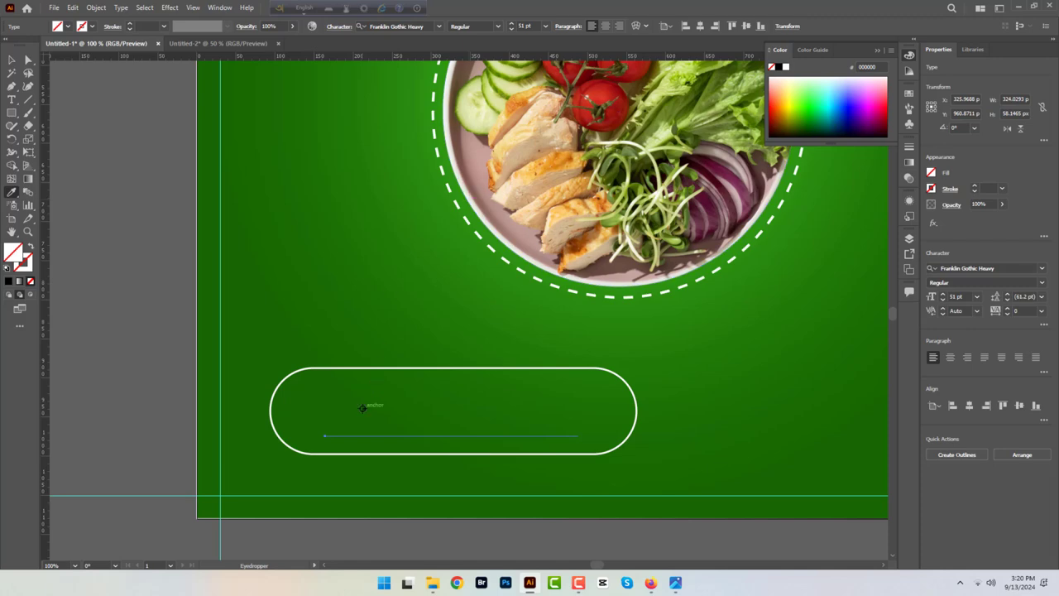
right_click(362, 405)
left_click(557, 361)
left_click(478, 236)
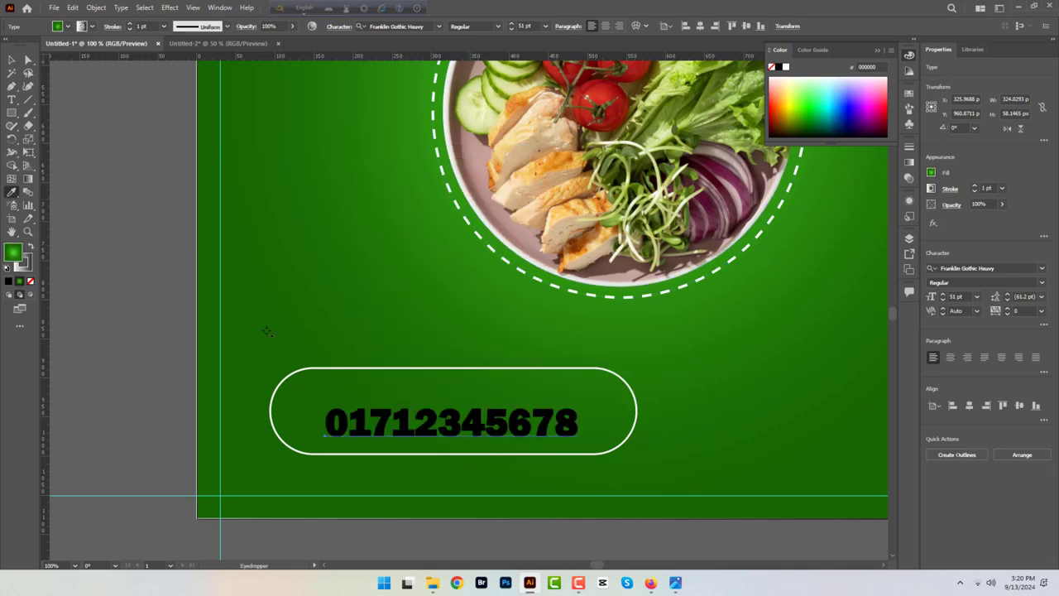
Set the phone number's fill to near-white #FAFCFA in the Color Picker
double_click(14, 253)
left_click(387, 219)
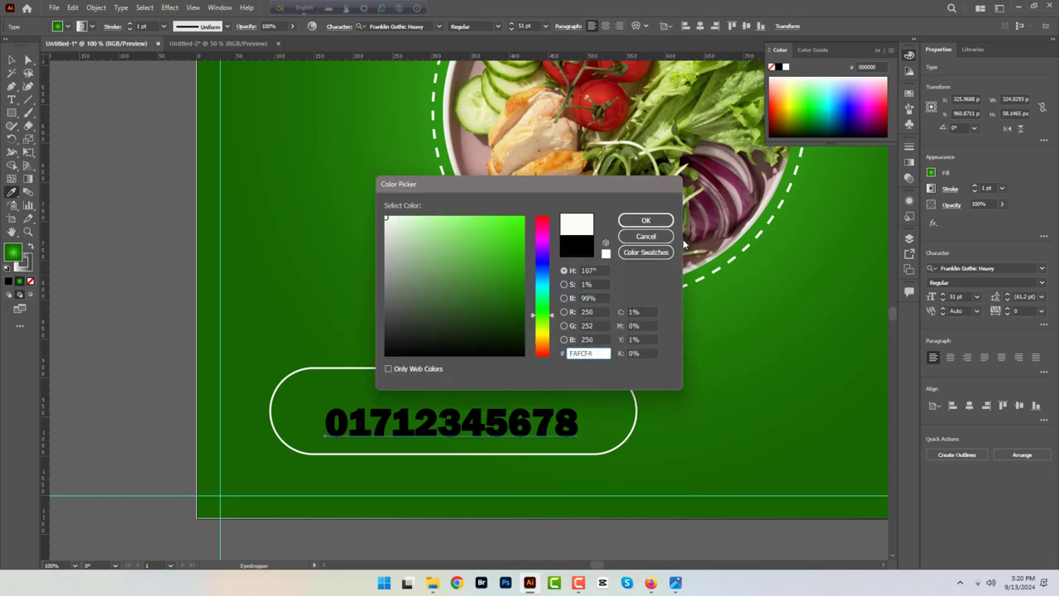
left_click(649, 221)
left_click(12, 60)
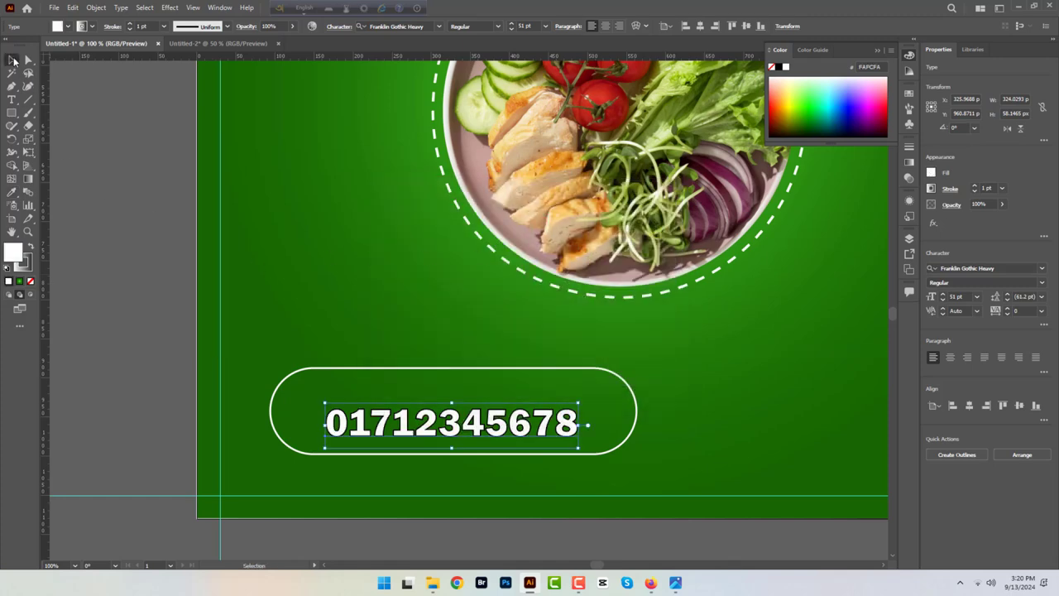
left_click(12, 113)
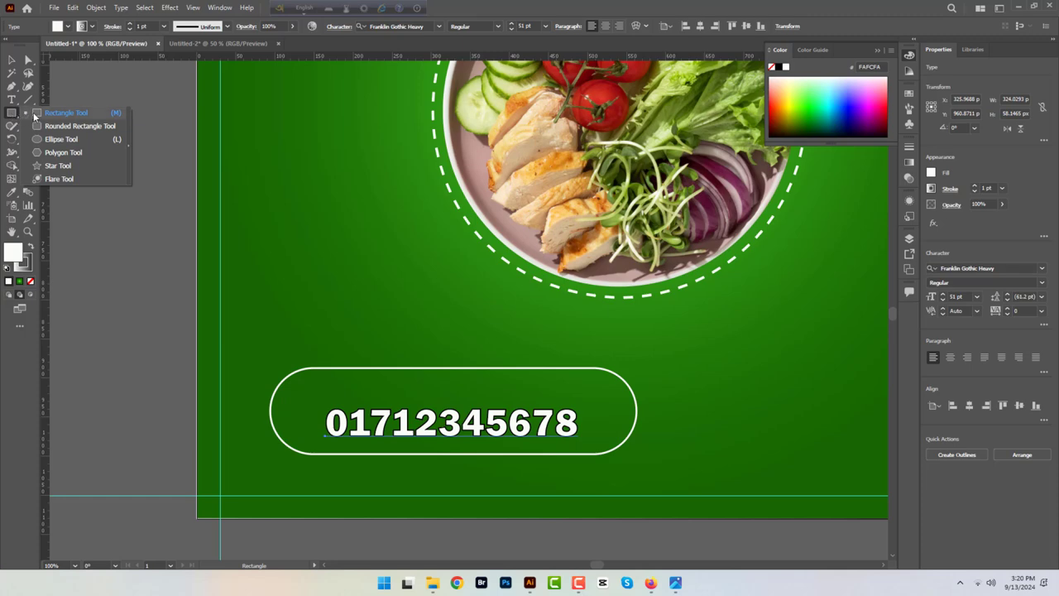
Draw a rectangle overlapping the top edge of the phone-number pill and shift it slightly left
left_click(49, 112)
mouse_move(372, 327)
left_mouse_down()
mouse_move(581, 398)
mouse_move(571, 397)
left_mouse_up()
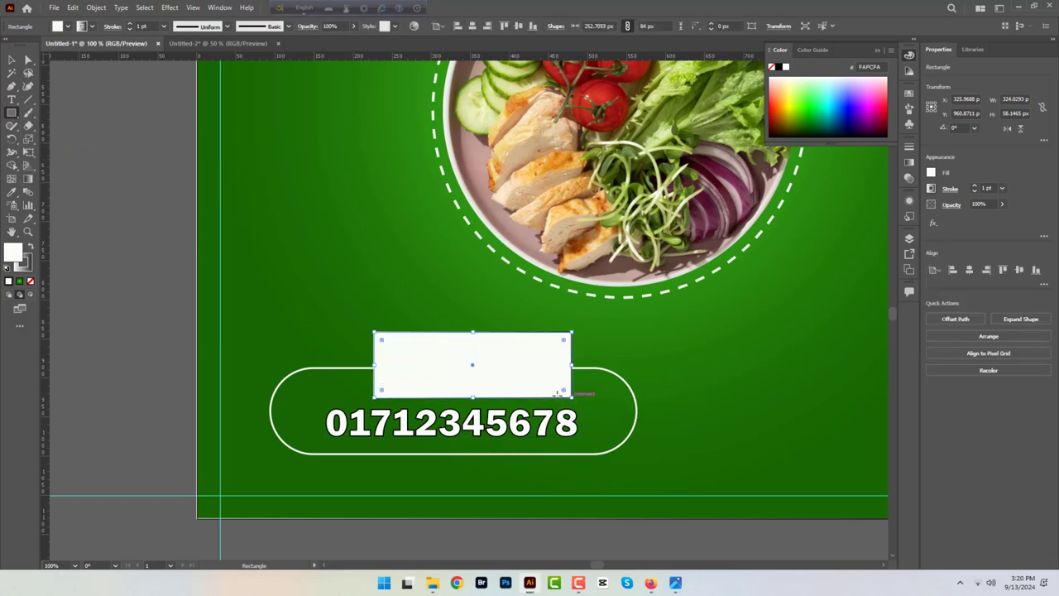
left_click(12, 60)
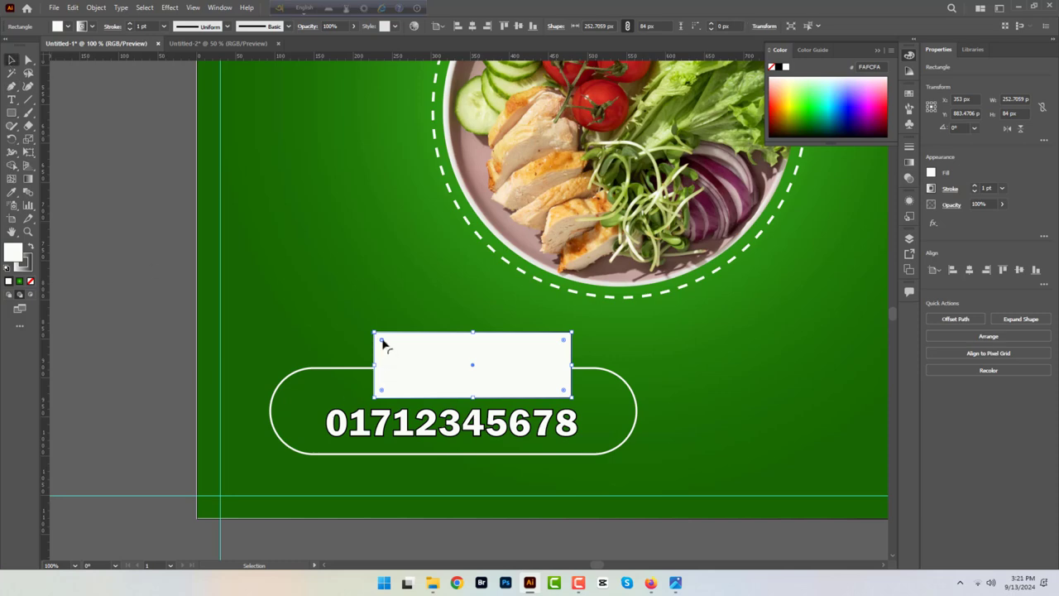
left_click_drag(430, 374, 386, 365)
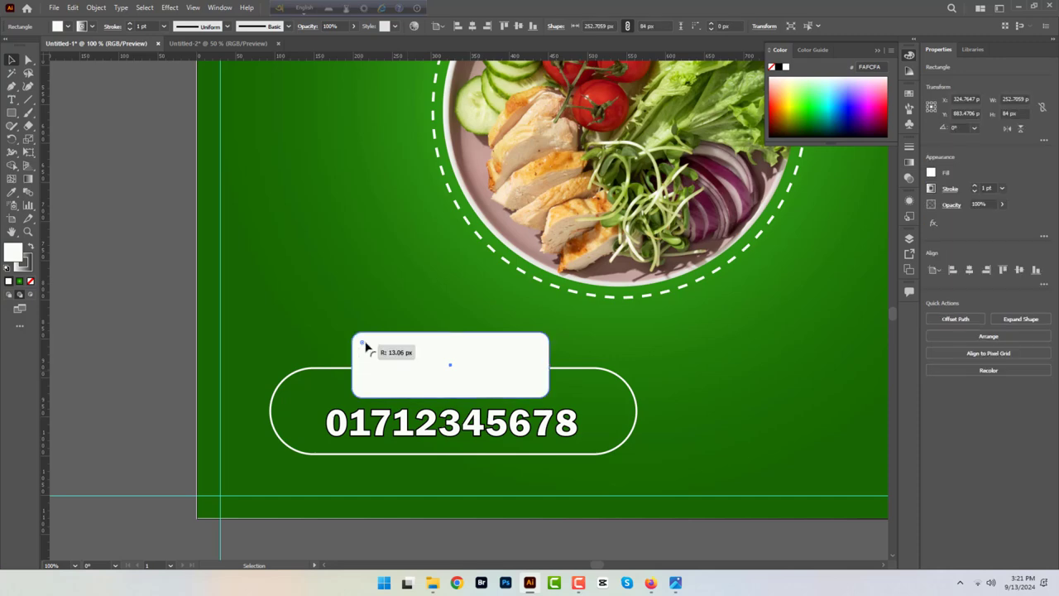
Fill the new pill yellow #F7F75C and remove its outline
double_click(12, 253)
left_click(545, 338)
left_click(473, 220)
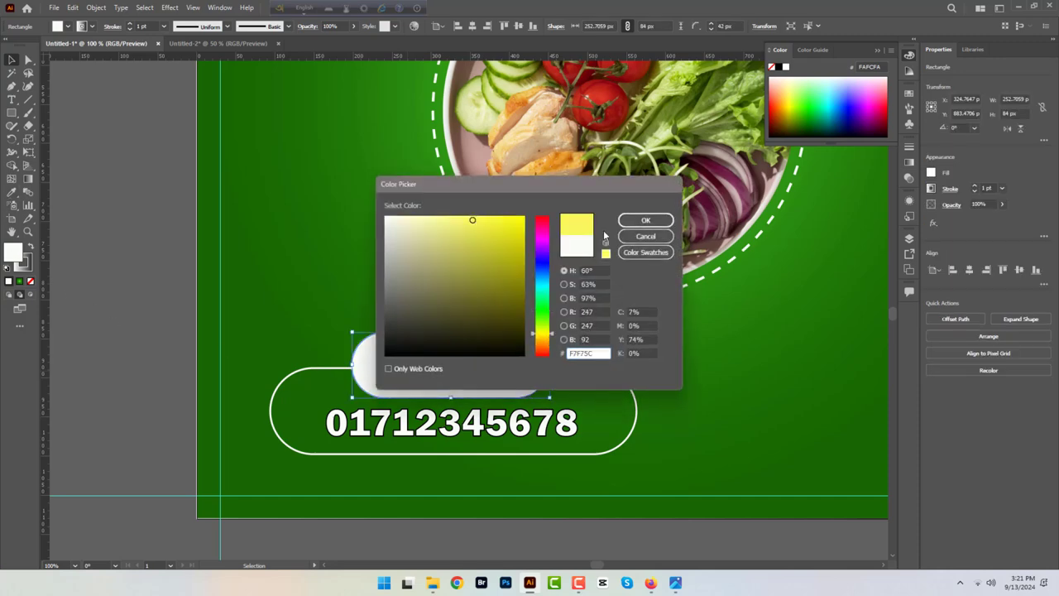
left_click(646, 220)
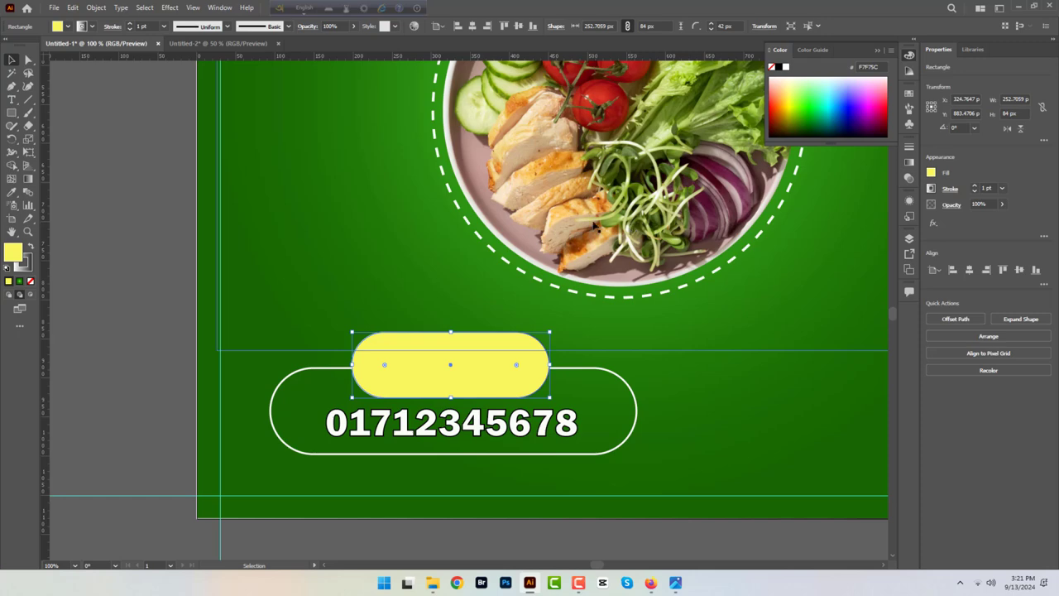
left_click(30, 281)
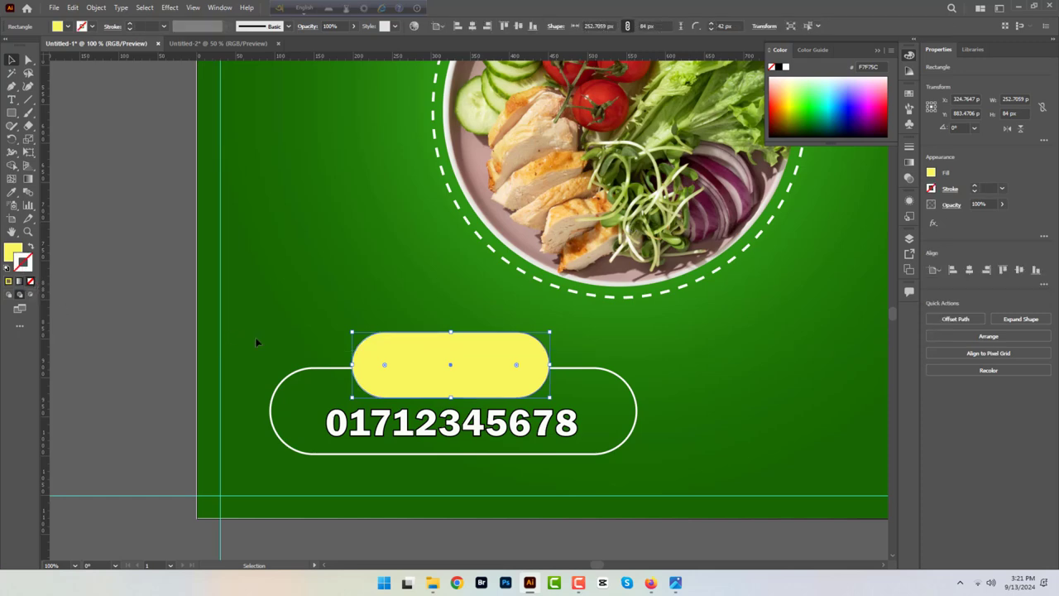
Type ORDER NOW as new text at the yellow pill
left_click(11, 99)
left_click(396, 364)
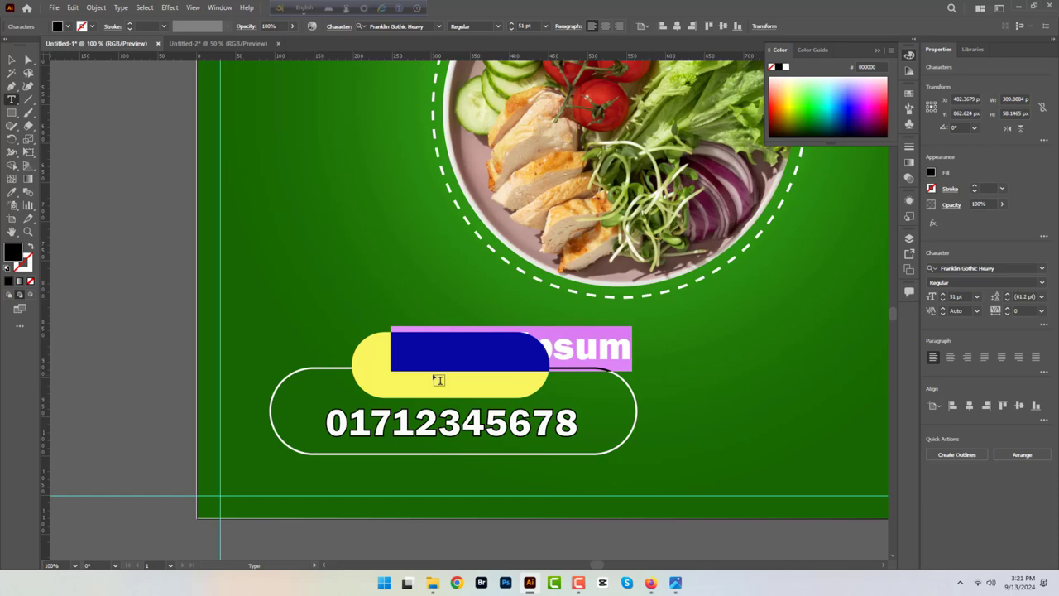
key("BackSpace")
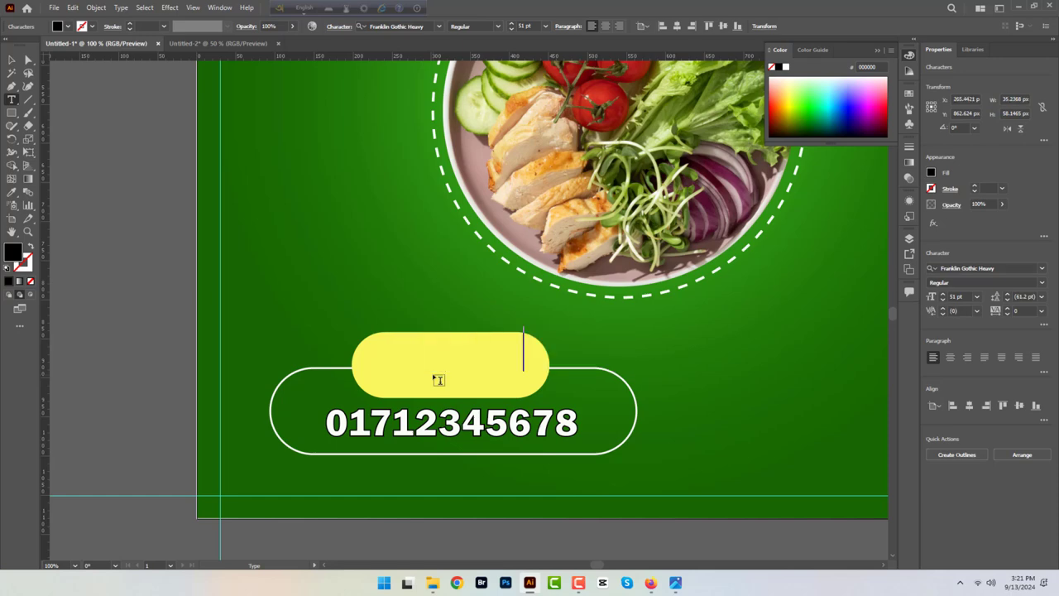
type("NOW")
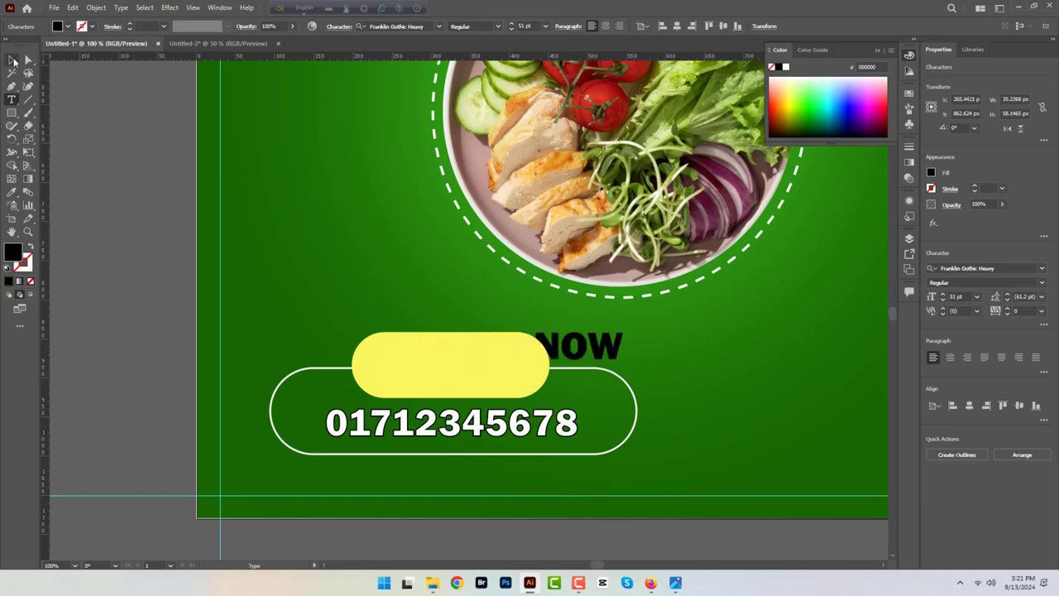
Bring ORDER NOW to the front, then scale and nudge it to sit centred in the yellow pill
left_click(13, 61)
right_click(556, 361)
left_click(774, 291)
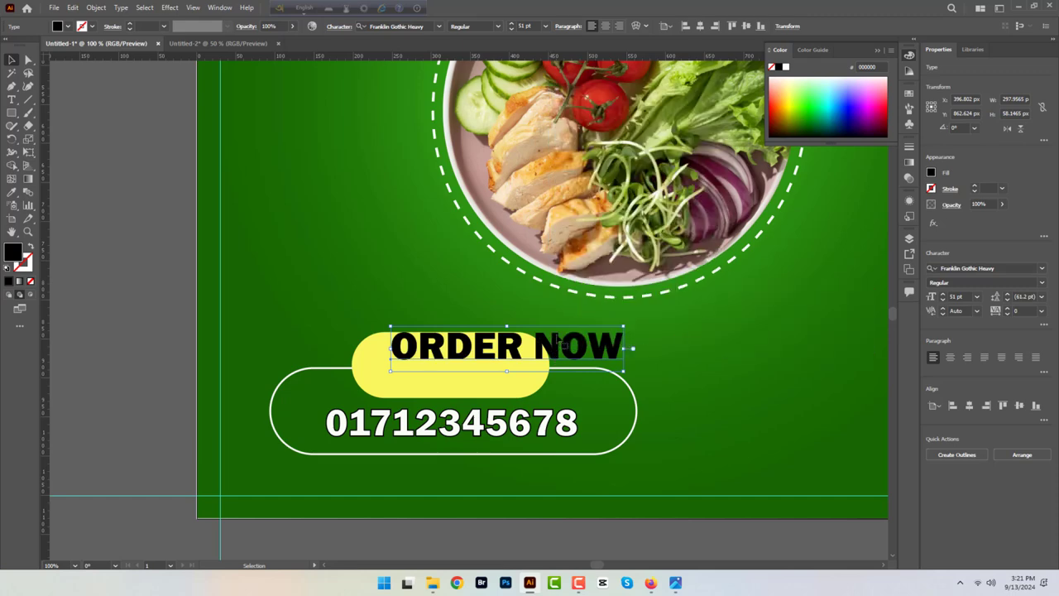
mouse_move(558, 339)
left_mouse_down()
mouse_move(493, 374)
mouse_move(539, 351)
left_mouse_up()
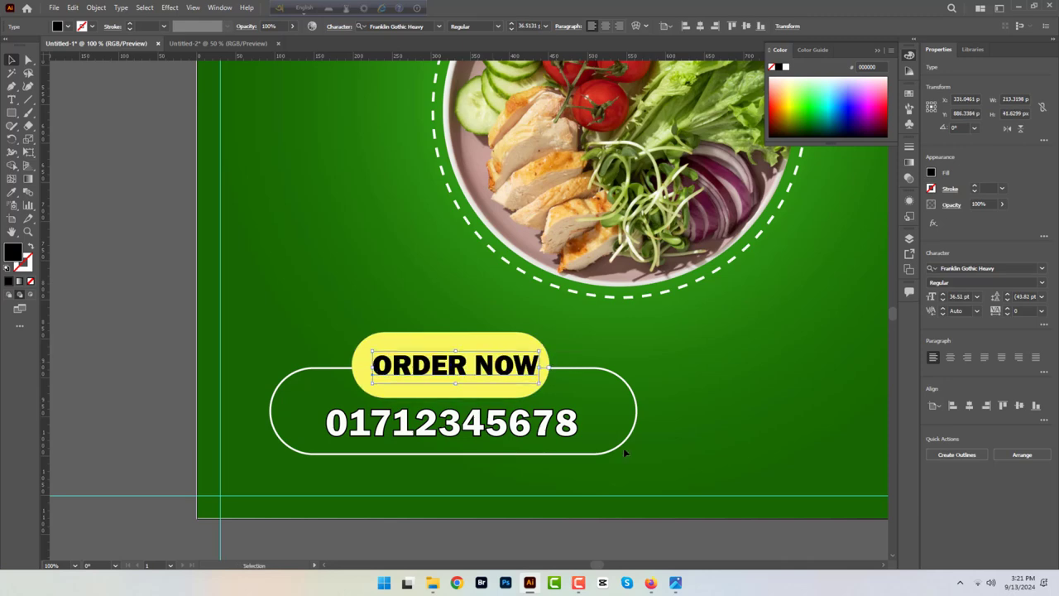
key("Left")
key("Left")
key("Left")
key("Left")
key("Left")
key("Up")
key("Up")
key("Up")
key("Up")
key("Left")
key("Left")
key("Up")
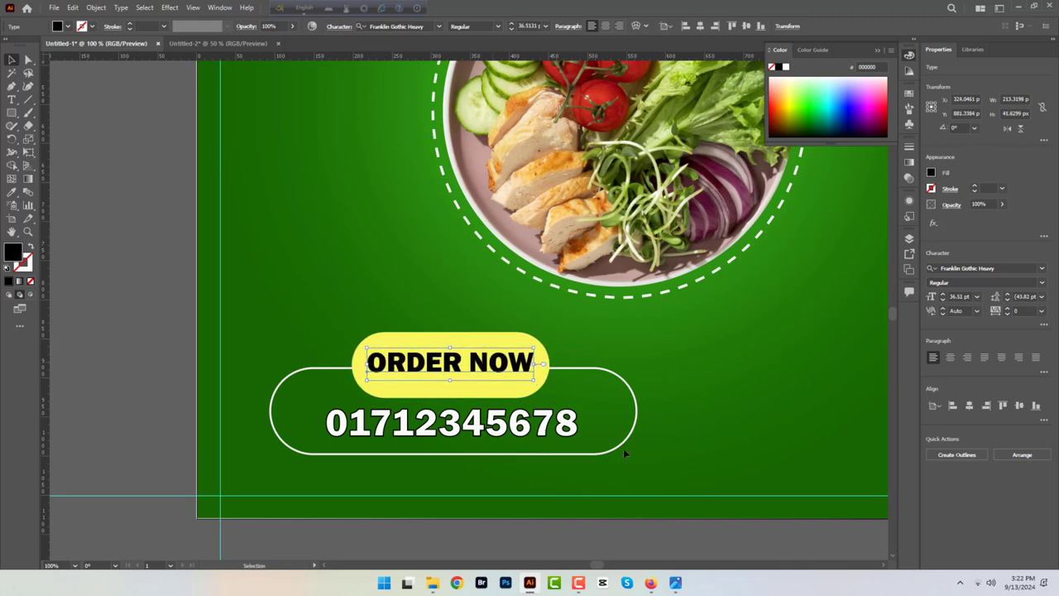
key("Down")
key("Down")
key("Down")
key("ctrl+minus")
key("ctrl+minus")
key("ctrl+minus")
left_click_drag(659, 409, 613, 407)
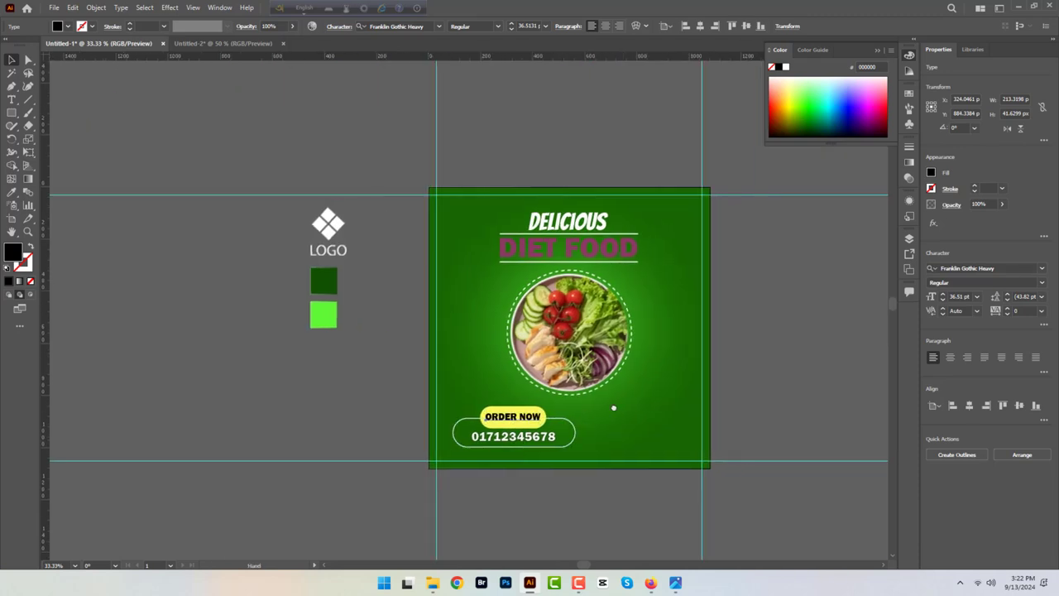
scroll(613, 407, "right", 3)
key("t")
left_click(640, 344)
type("www.website.com")
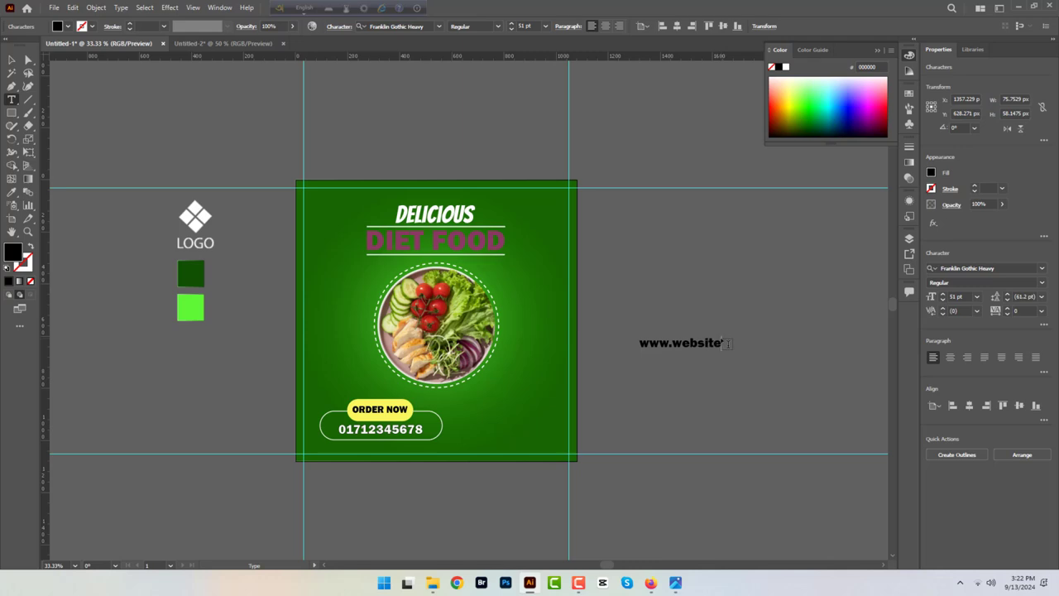
left_click(13, 61)
right_click(685, 343)
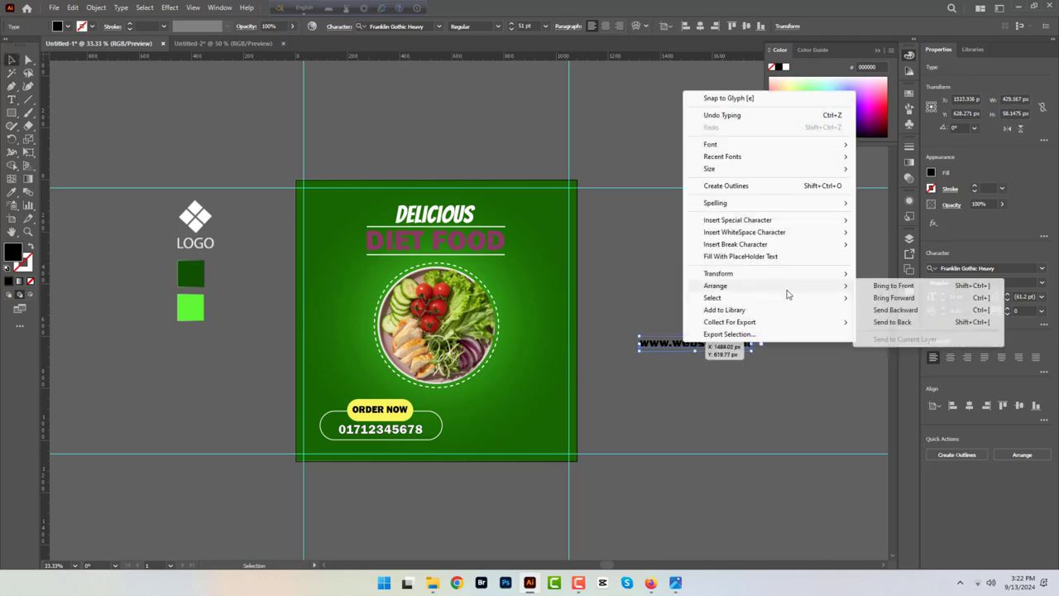
left_click(894, 285)
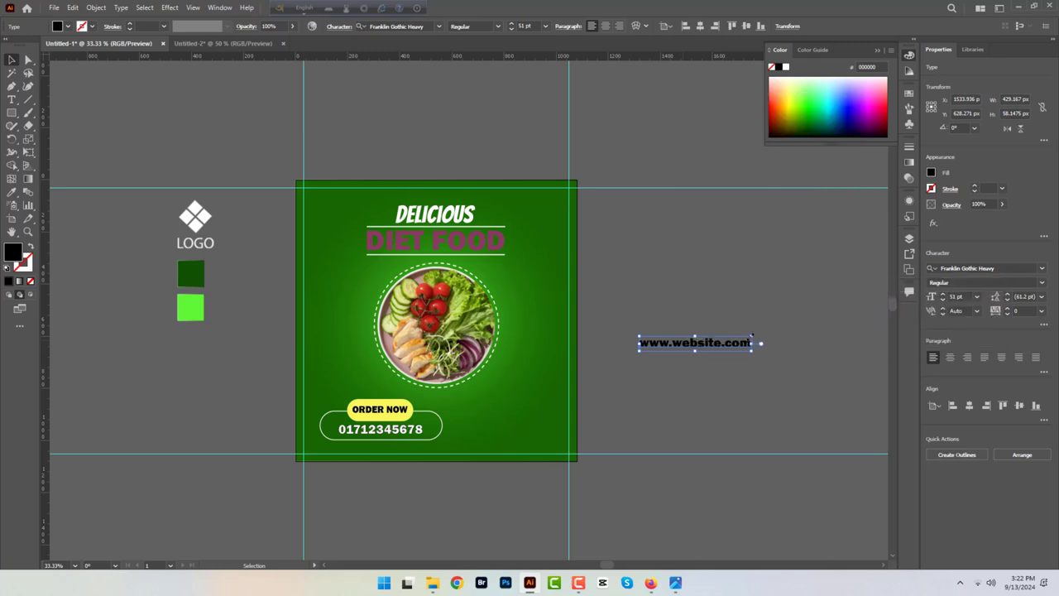
mouse_move(751, 337)
left_mouse_down()
mouse_move(703, 343)
mouse_move(521, 437)
left_mouse_up()
left_click(645, 428)
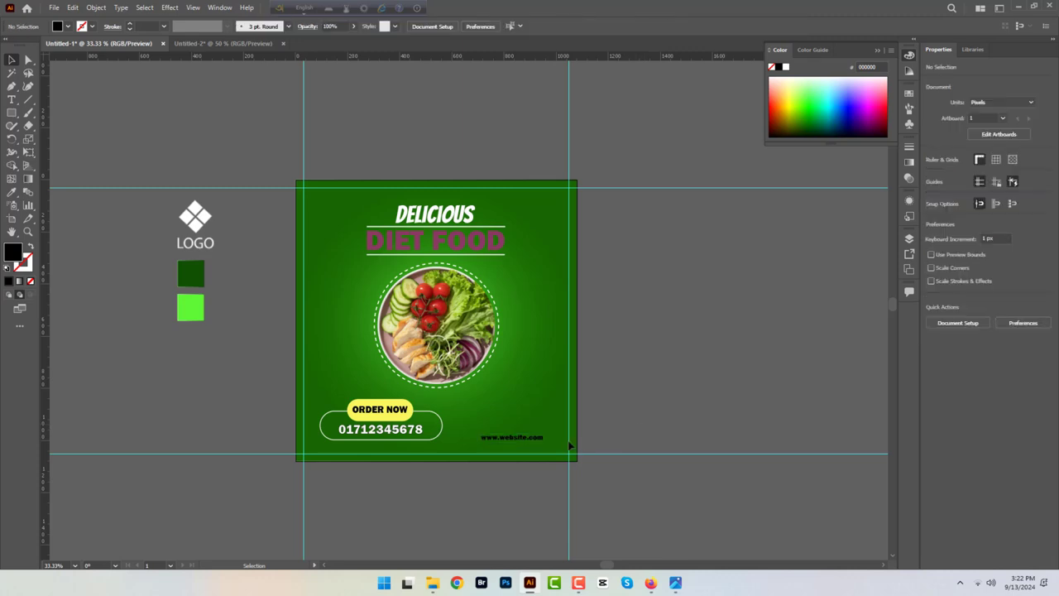
left_click(511, 437)
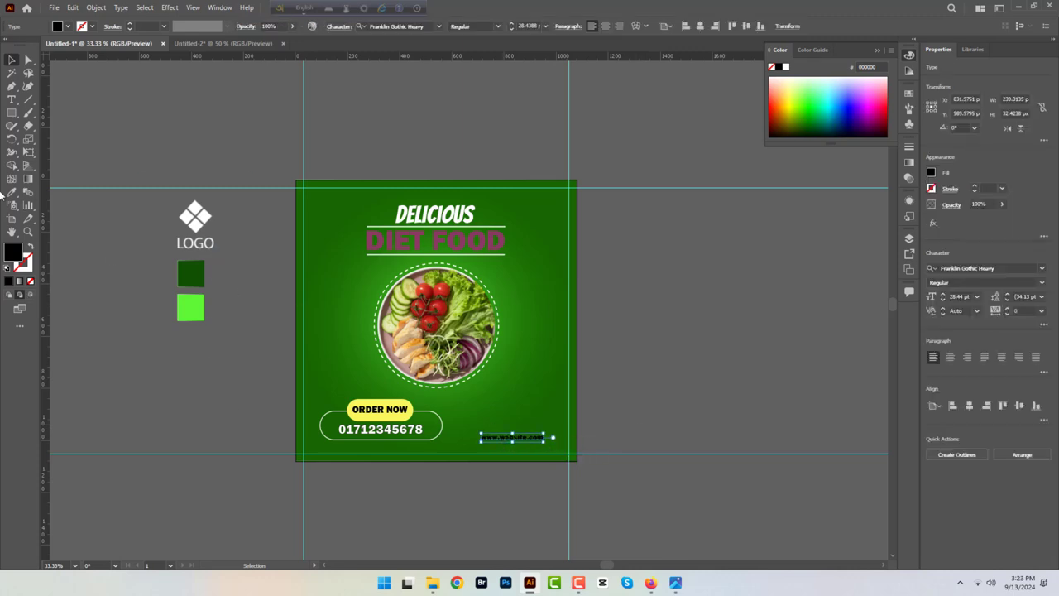
key("i")
left_click(190, 212)
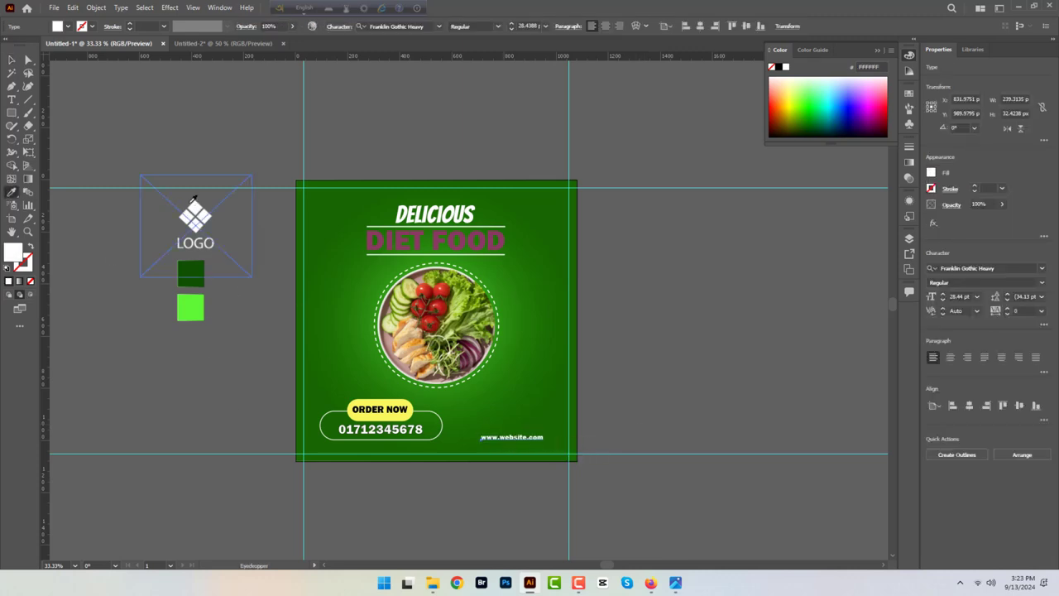
Bring the LOGO to the front and scale it down into the poster's top-right corner
key("v")
left_click_drag(199, 226, 502, 147)
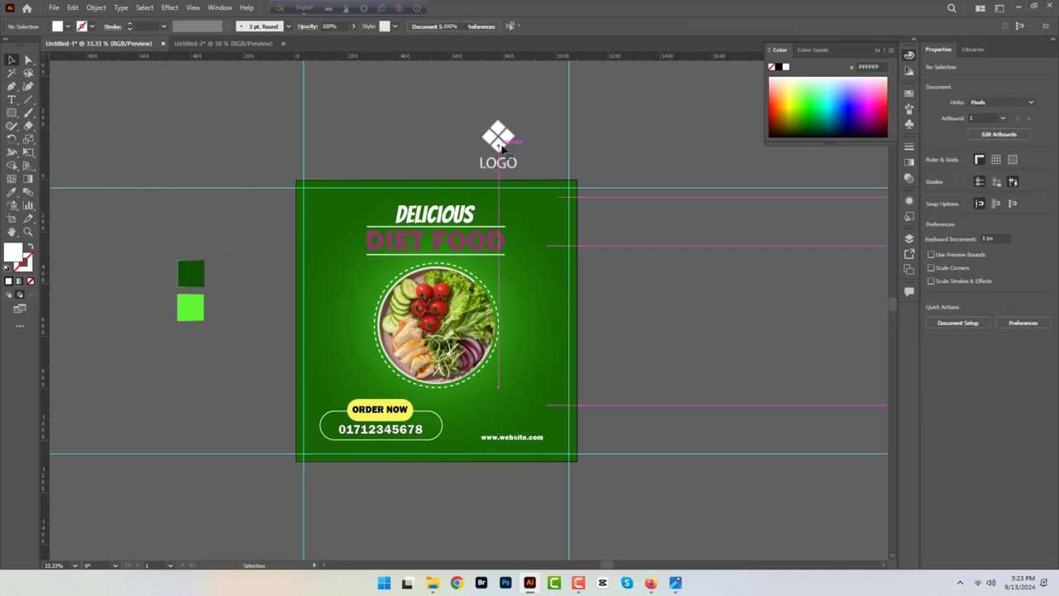
right_click(502, 146)
mouse_move(535, 241)
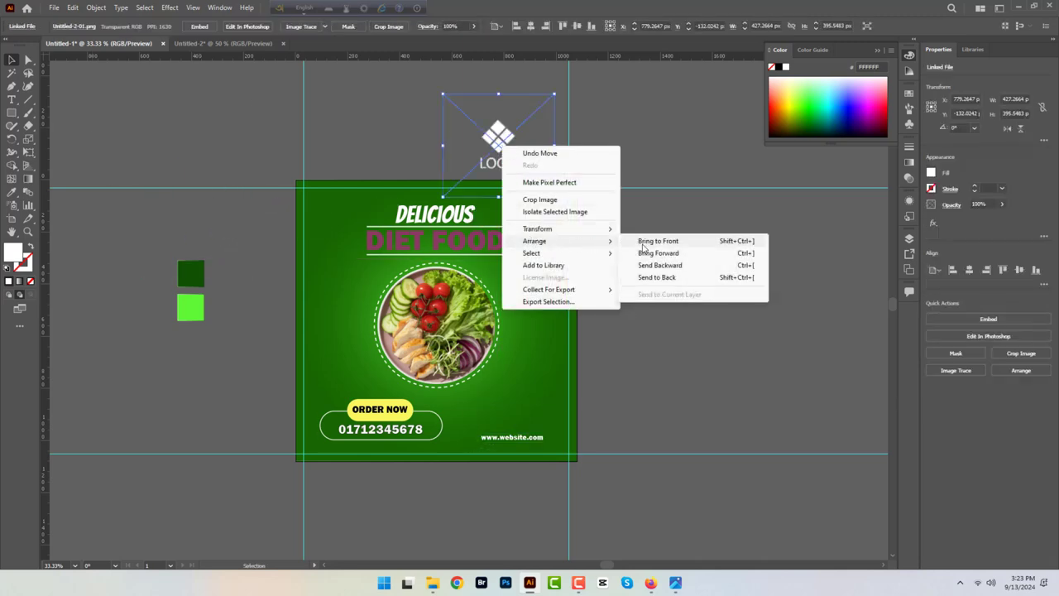
left_click(643, 240)
left_click_drag(498, 139, 530, 201)
mouse_move(474, 156)
left_mouse_down()
mouse_move(508, 190)
mouse_move(550, 205)
mouse_move(515, 174)
left_mouse_up()
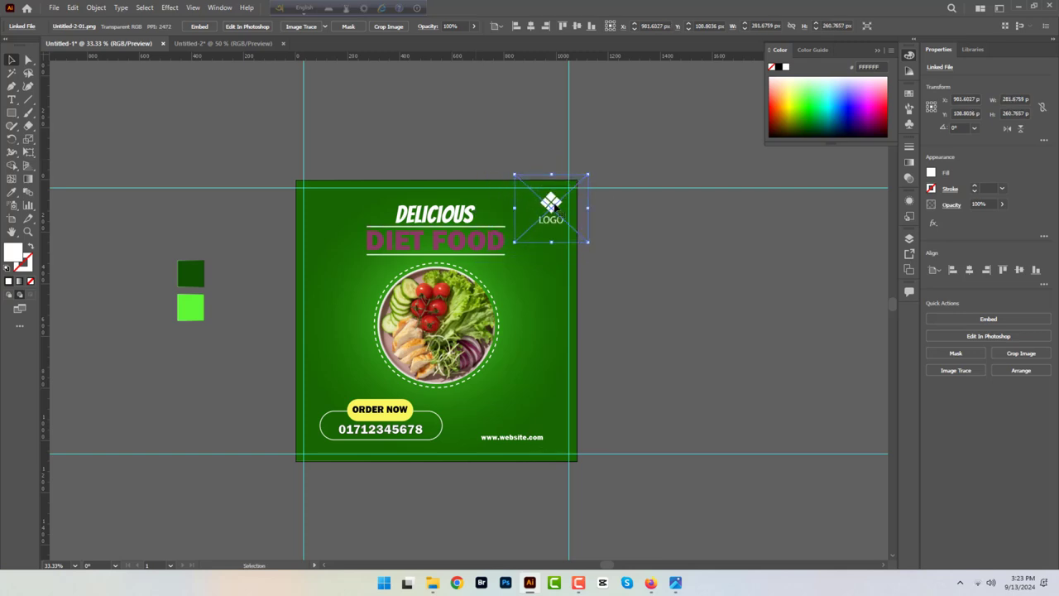
left_click_drag(553, 209, 559, 202)
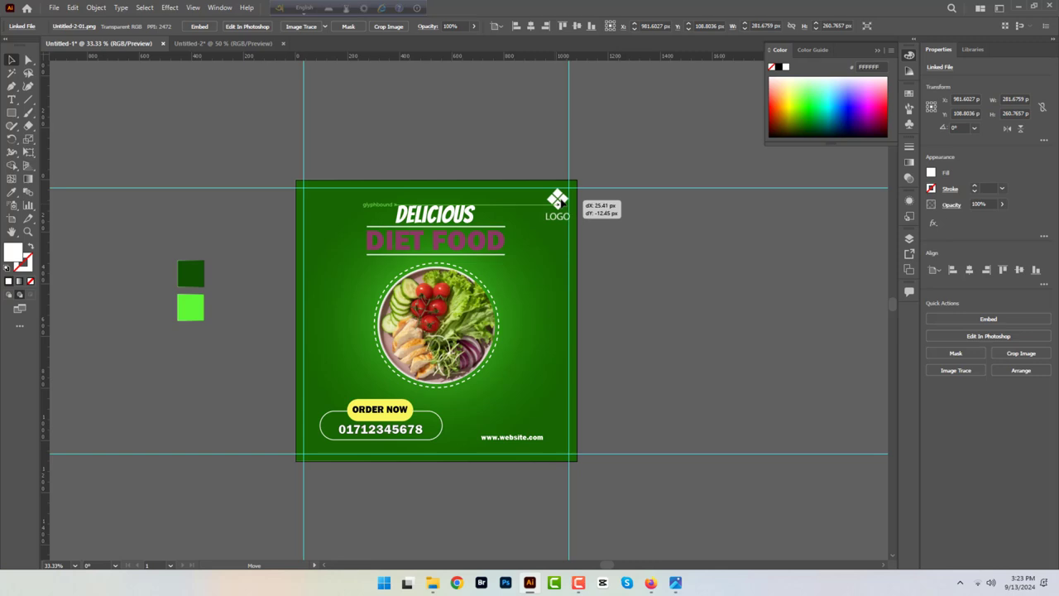
left_click(638, 292)
Place the two lime and tomato PNG images beside the poster
left_click(54, 8)
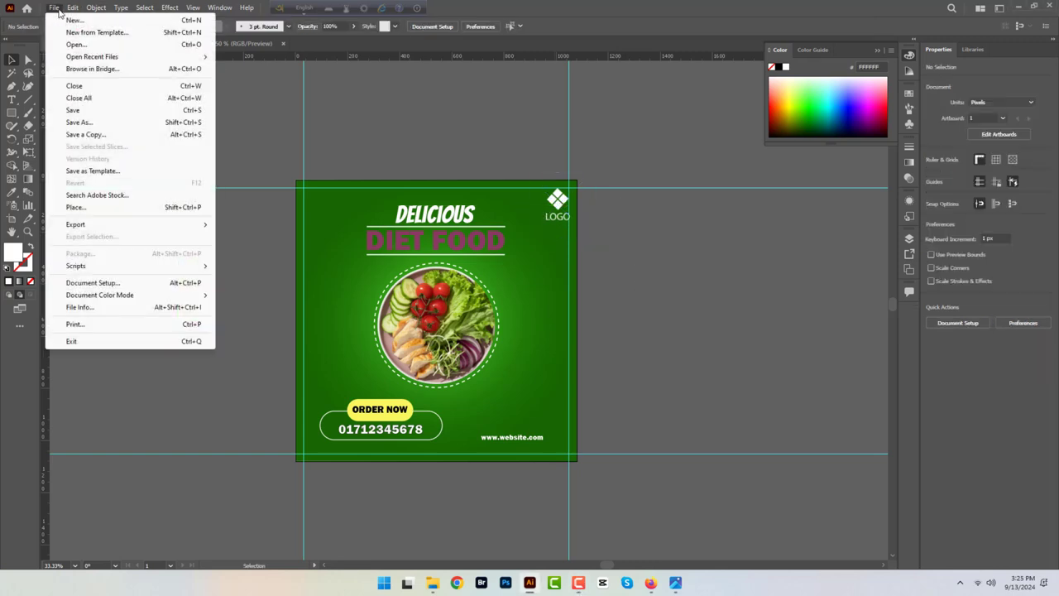
left_click(76, 207)
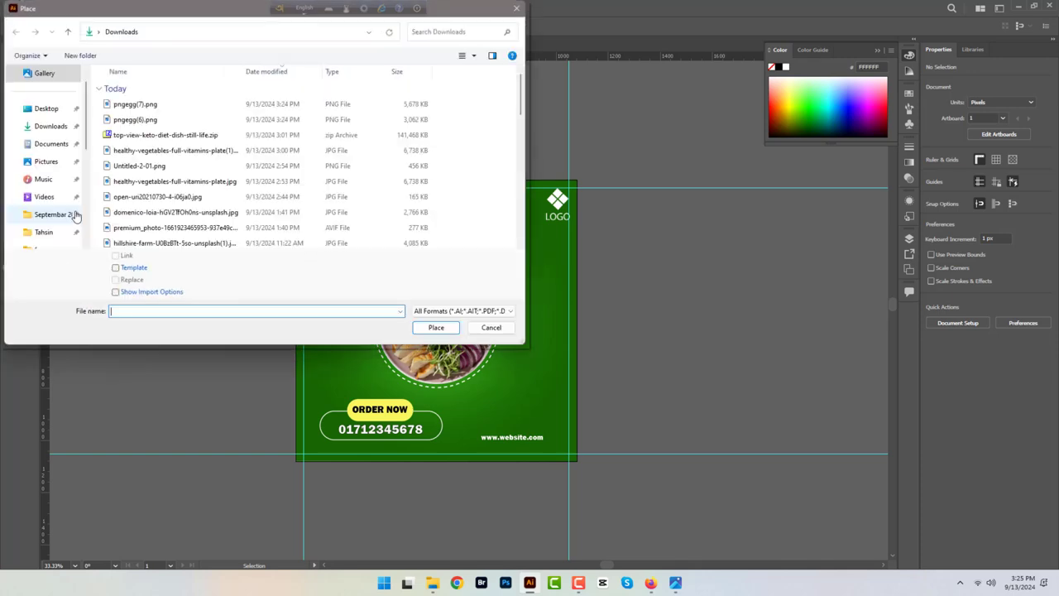
left_click(126, 104)
left_click(134, 119, "shift")
left_click(436, 327)
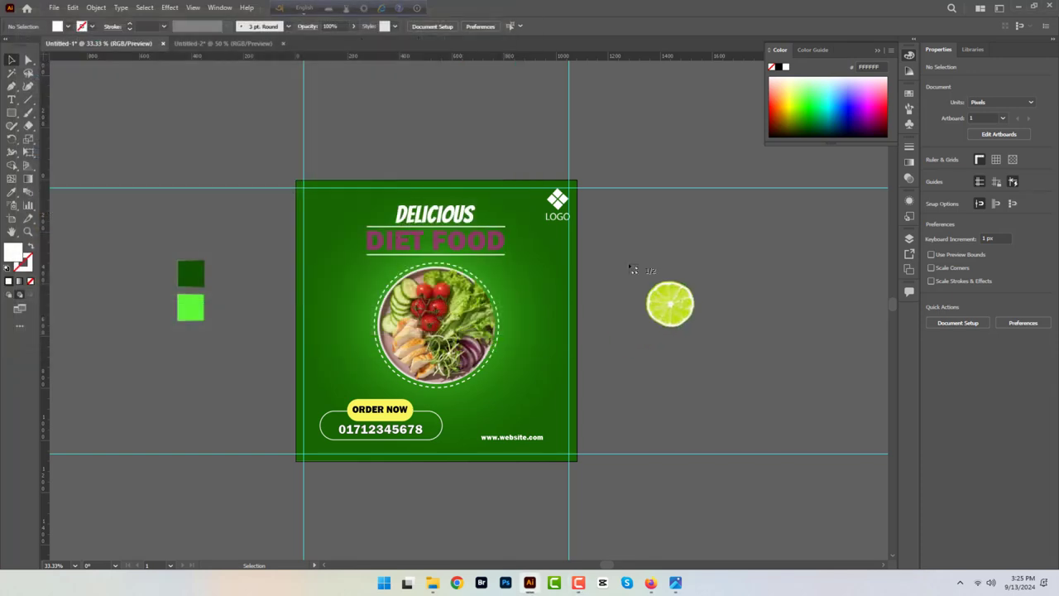
left_click(585, 208)
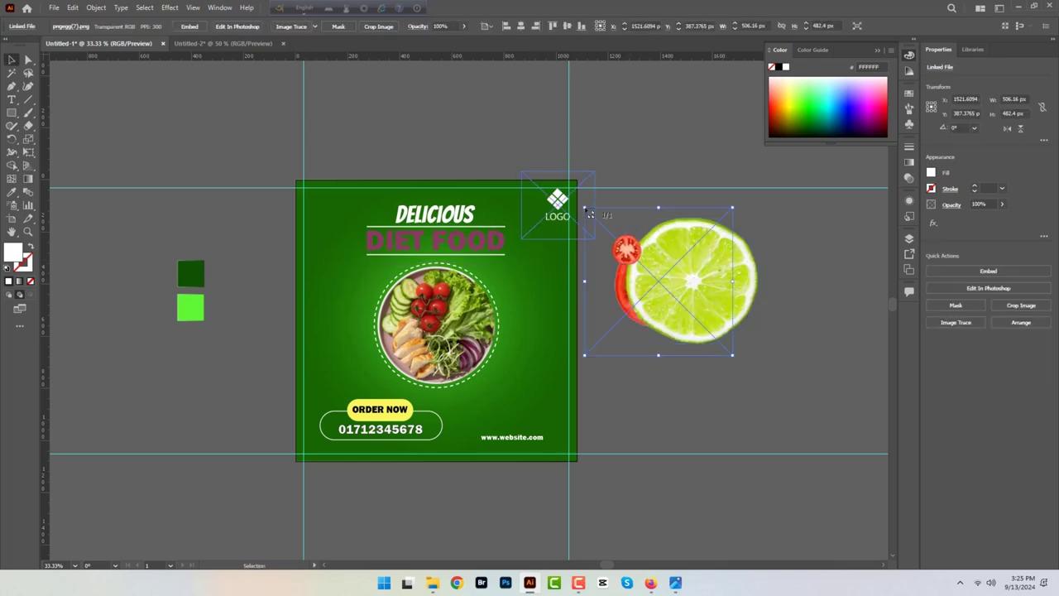
mouse_move(730, 311)
left_mouse_down()
mouse_move(620, 200)
mouse_move(689, 238)
mouse_move(716, 318)
mouse_move(608, 267)
mouse_move(639, 292)
mouse_move(680, 293)
left_mouse_up()
Select all four fruit slices and lower their opacity to 22%
left_click(608, 267)
right_click(613, 273)
left_click(709, 338)
left_click_drag(736, 349, 604, 219)
left_click(392, 26)
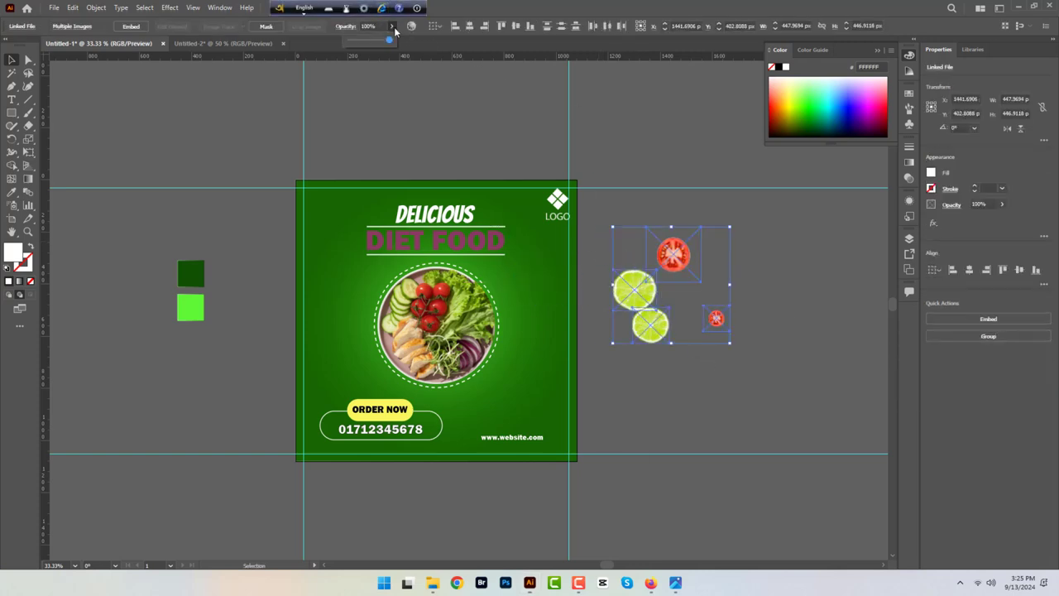
left_click_drag(367, 48, 367, 42)
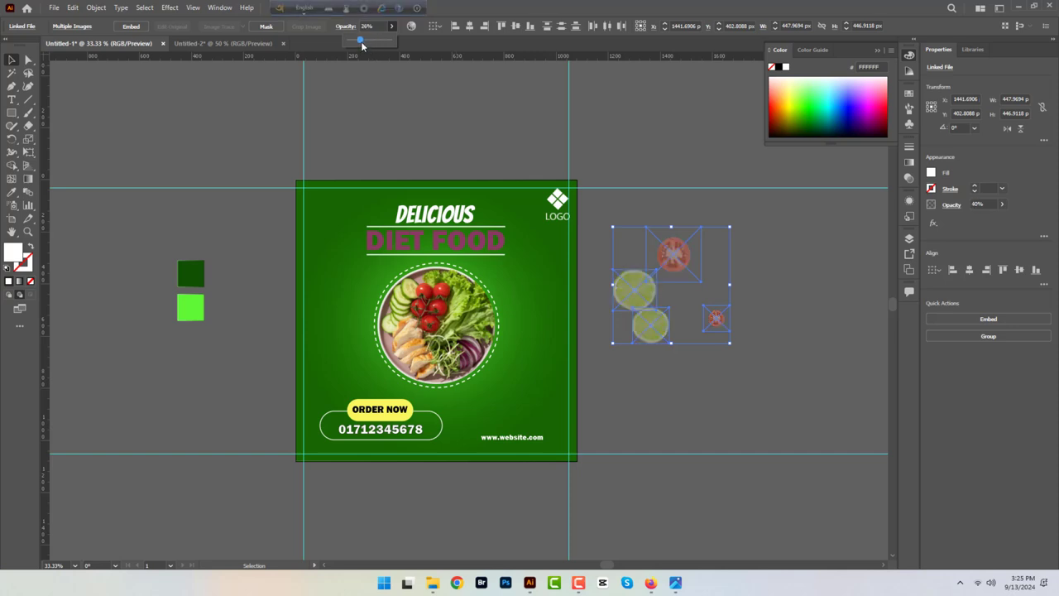
left_click(652, 166)
Scatter the lime and tomato slices around the poster's edges, enlarging the small tomato
mouse_move(633, 297)
left_mouse_down()
mouse_move(611, 283)
mouse_move(534, 297)
left_mouse_up()
left_click_drag(673, 257, 335, 347)
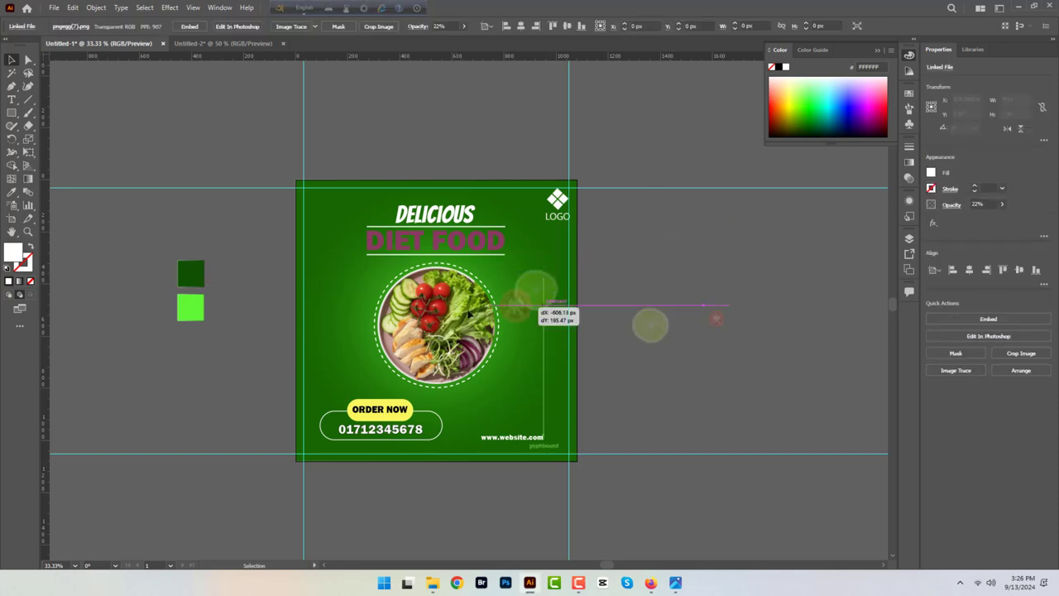
mouse_move(650, 324)
left_mouse_down()
mouse_move(335, 192)
mouse_move(303, 162)
left_mouse_up()
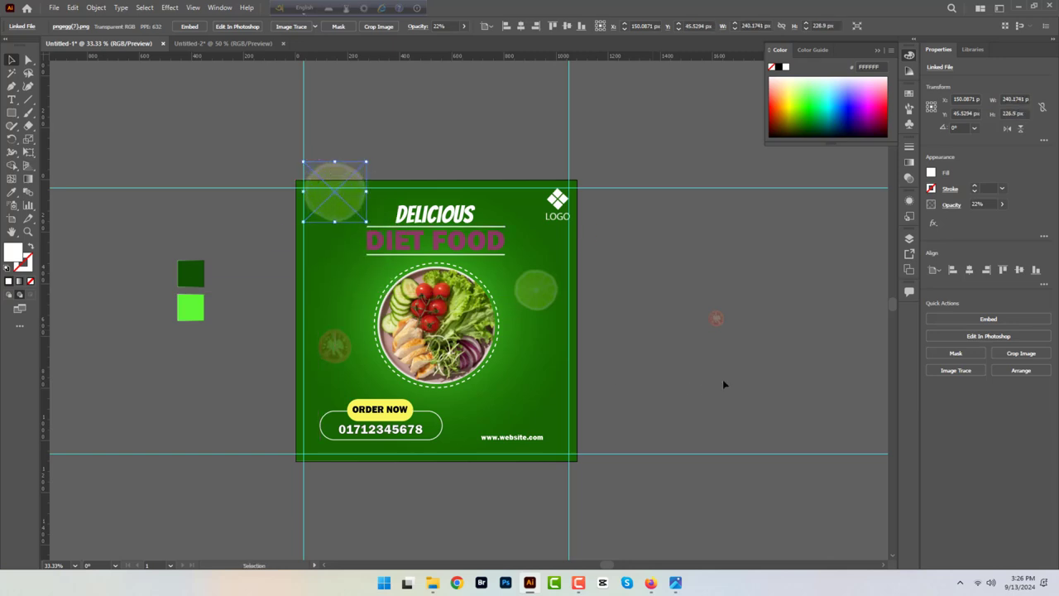
mouse_move(719, 325)
left_mouse_down()
mouse_move(583, 419)
mouse_move(613, 364)
left_mouse_up()
left_click_drag(556, 395, 577, 391)
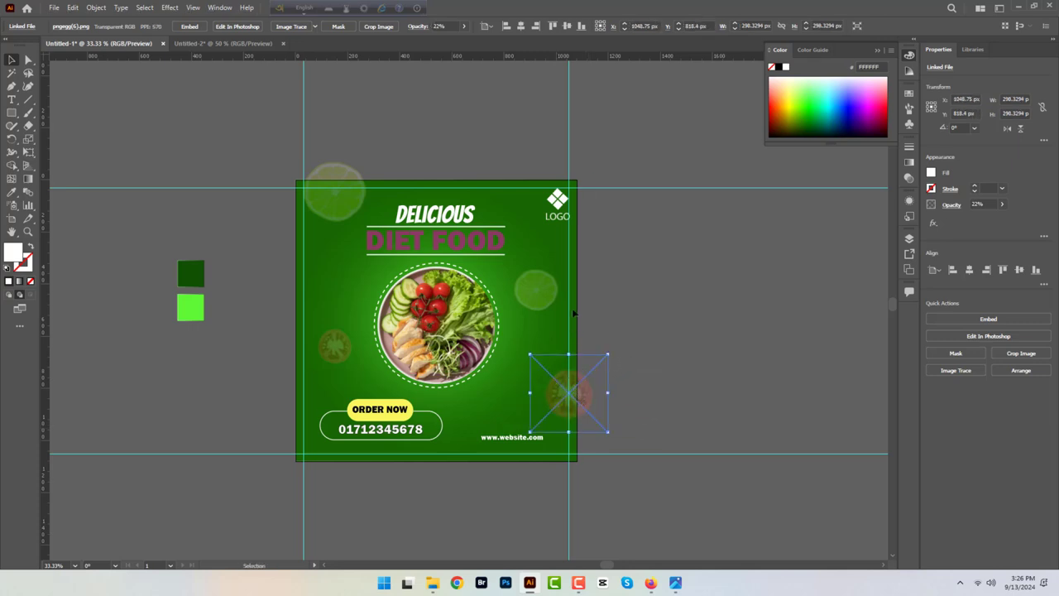
left_click(691, 312)
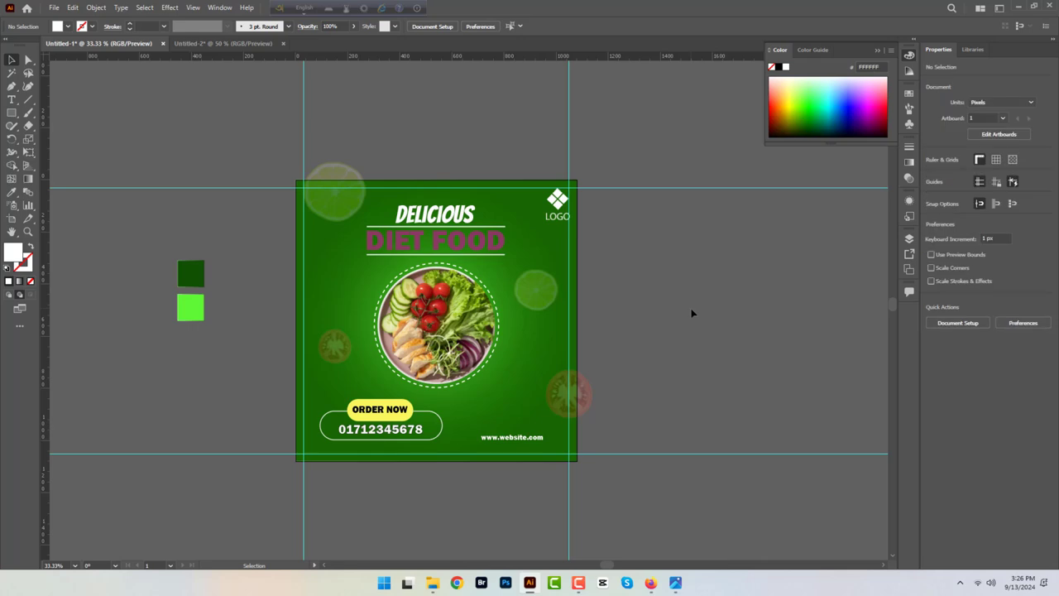
left_click(192, 8)
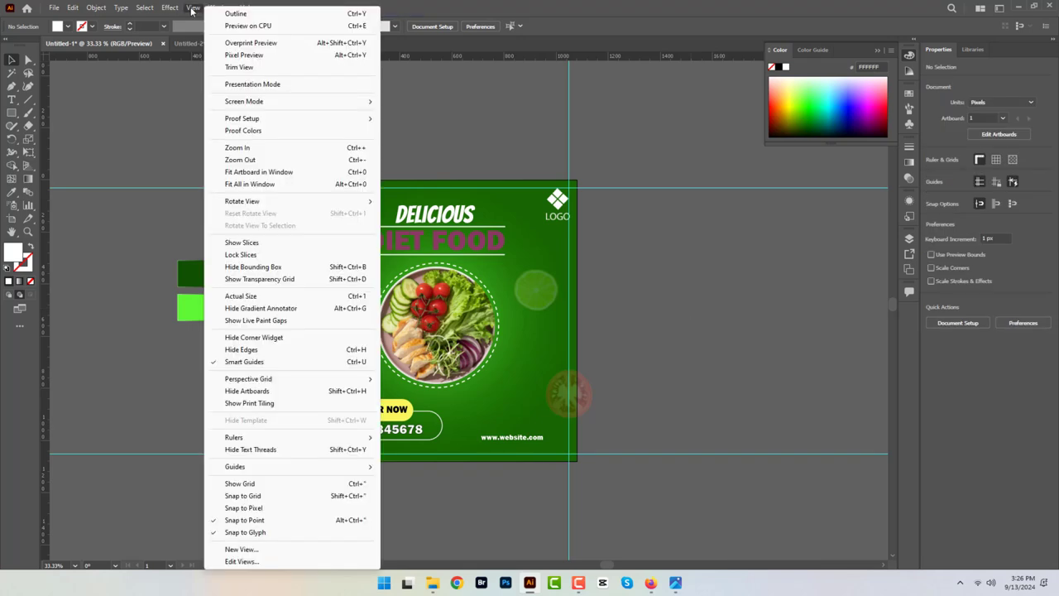
left_click(252, 86)
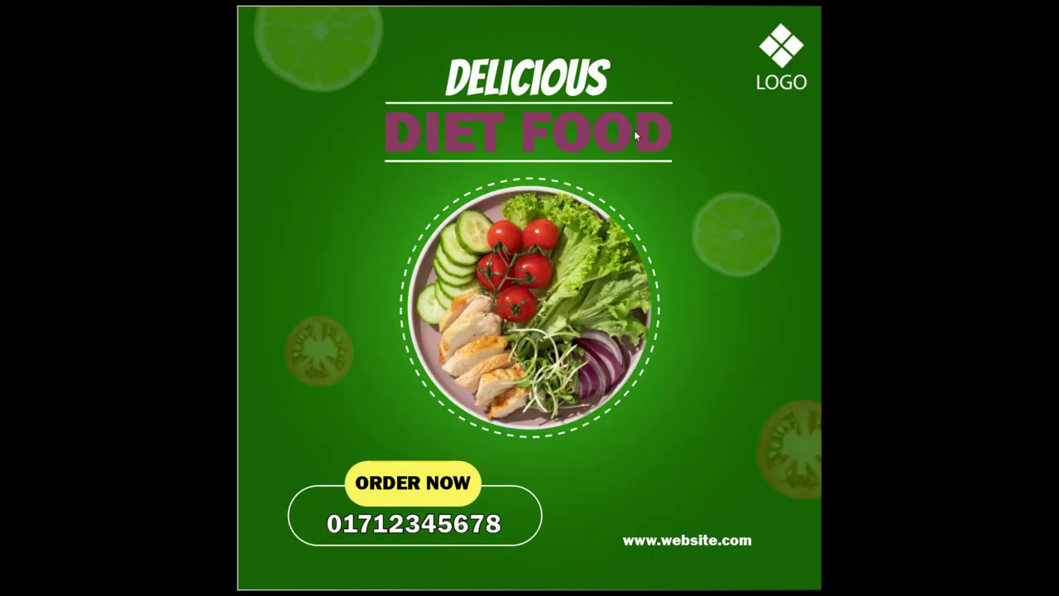
key("Escape")
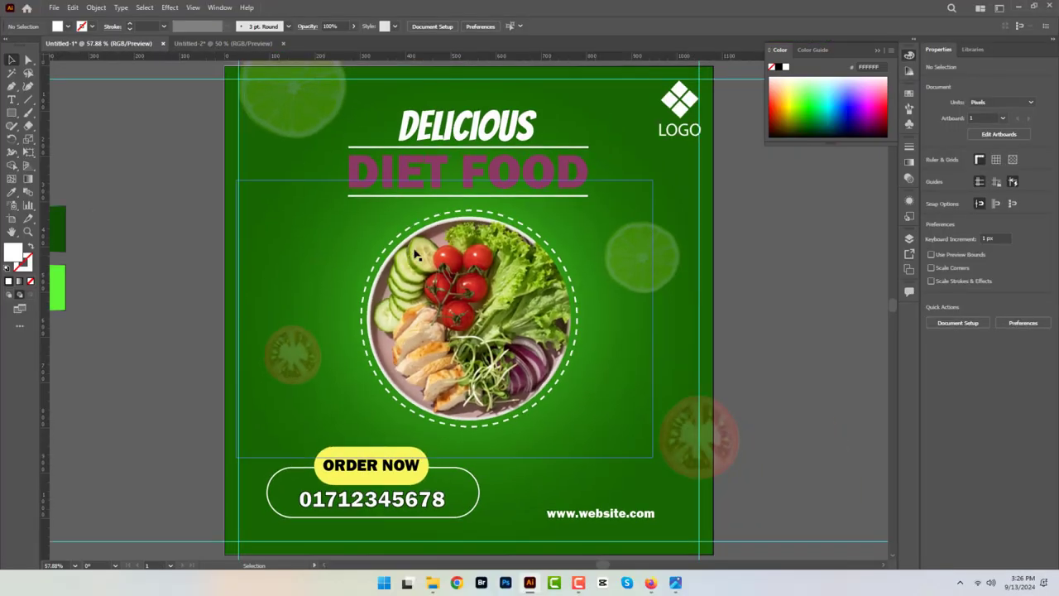
left_click(291, 233)
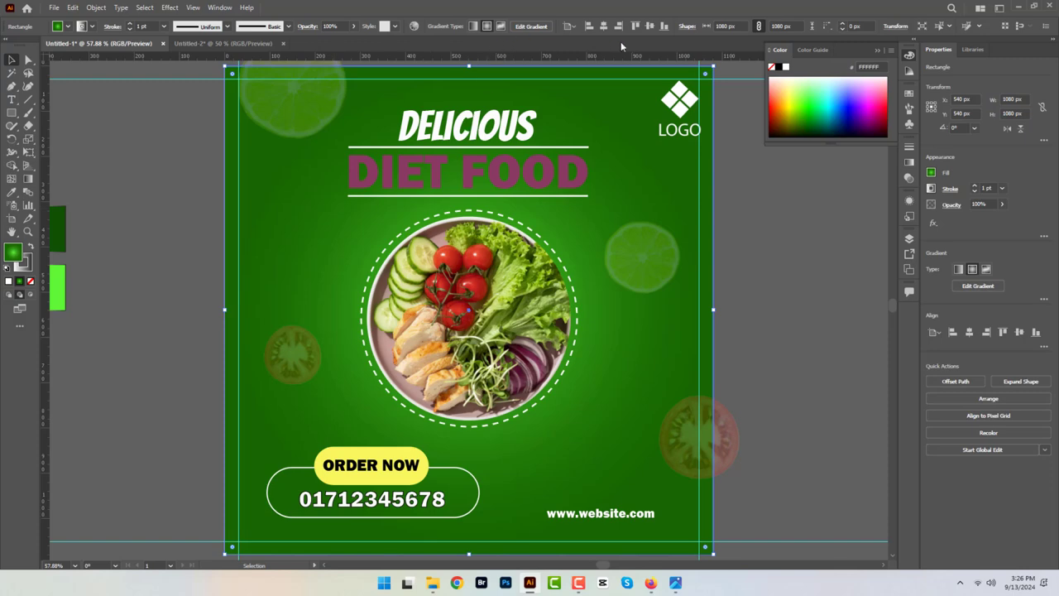
left_click(193, 7)
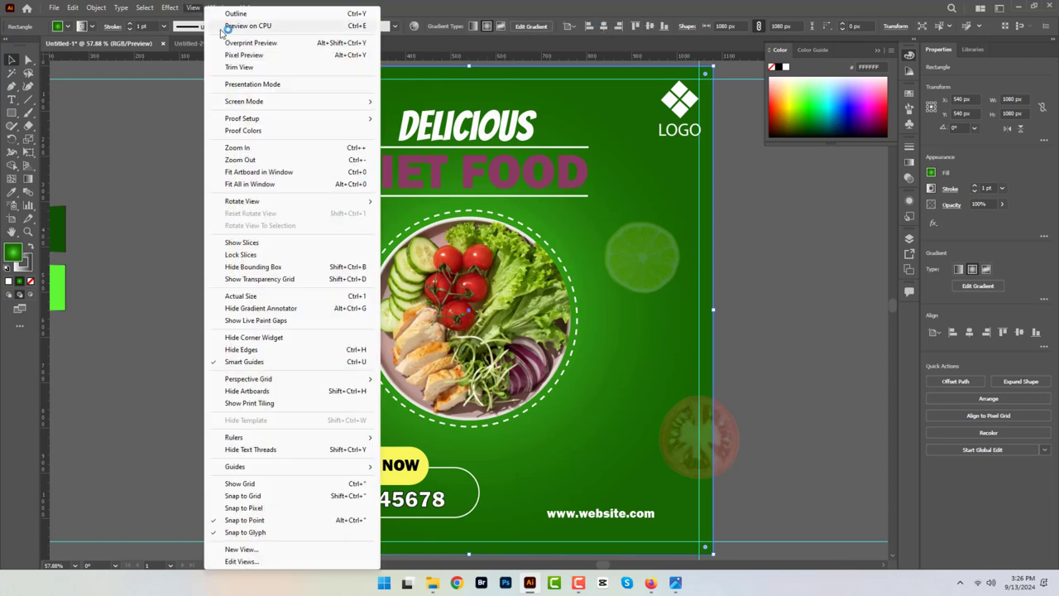
left_click(293, 84)
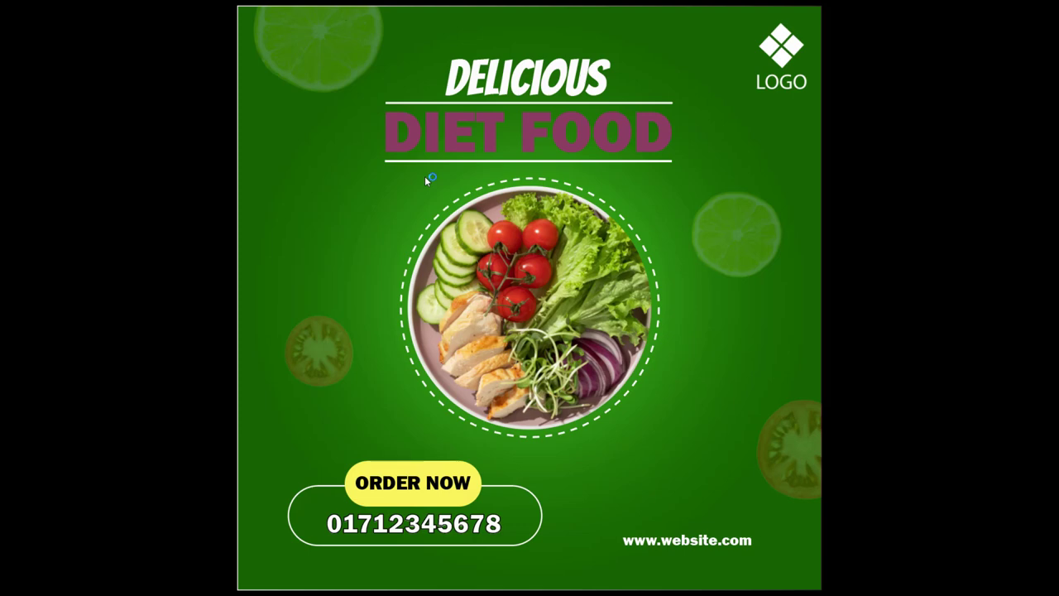
key("Escape")
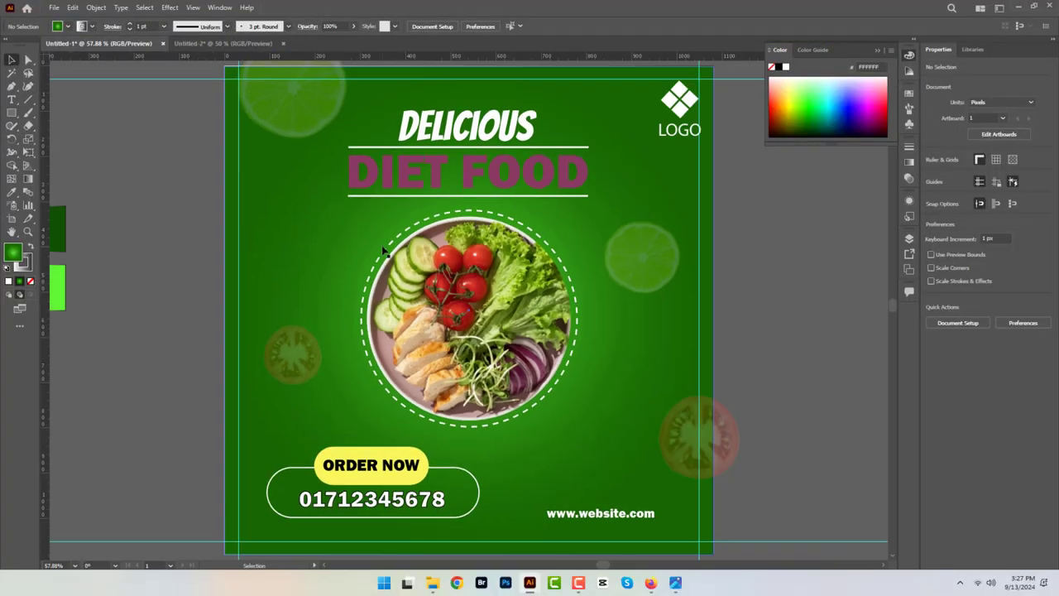